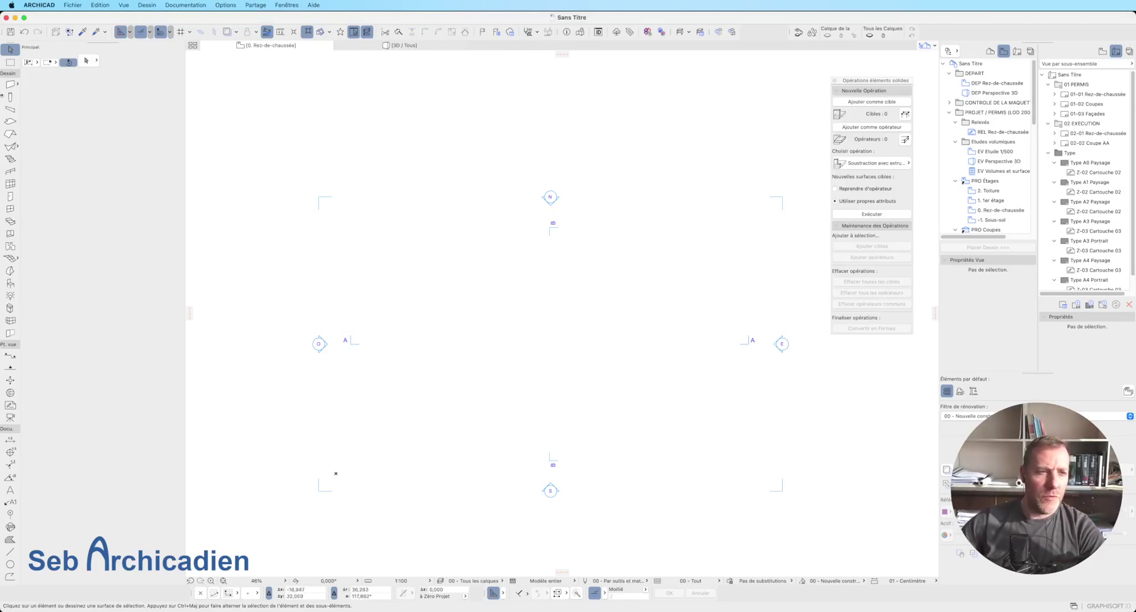
- Draw a rectangular enclosure of exterior walls in the middle of the ground-floor plan using the Wall tool's rectangle geometry
{"action": "left_click", "coordinate": [10, 109]}
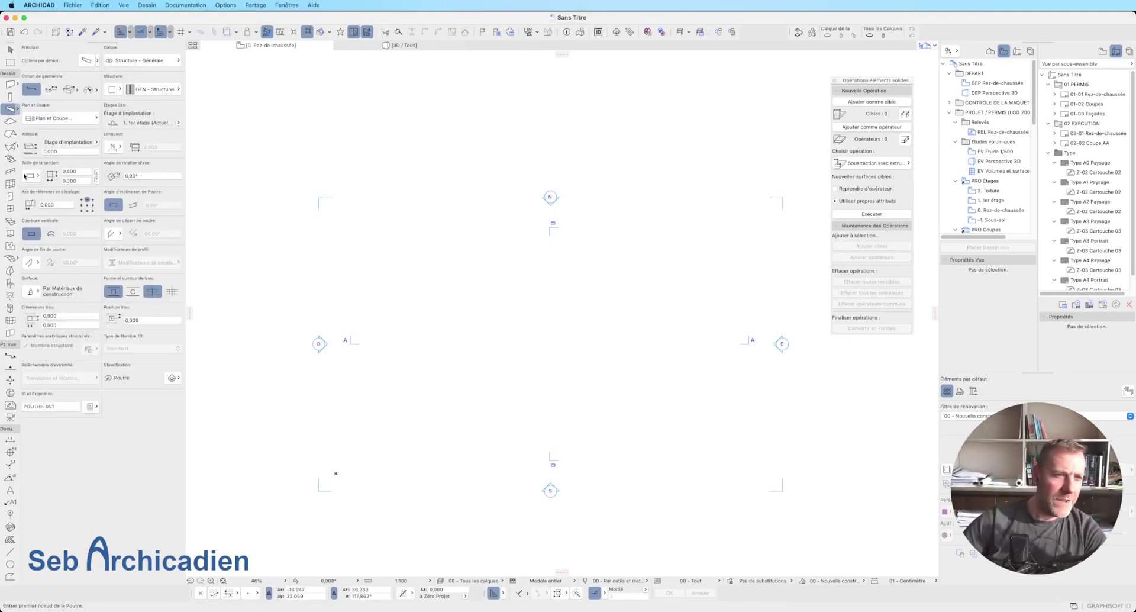
{"action": "left_click", "coordinate": [10, 84]}
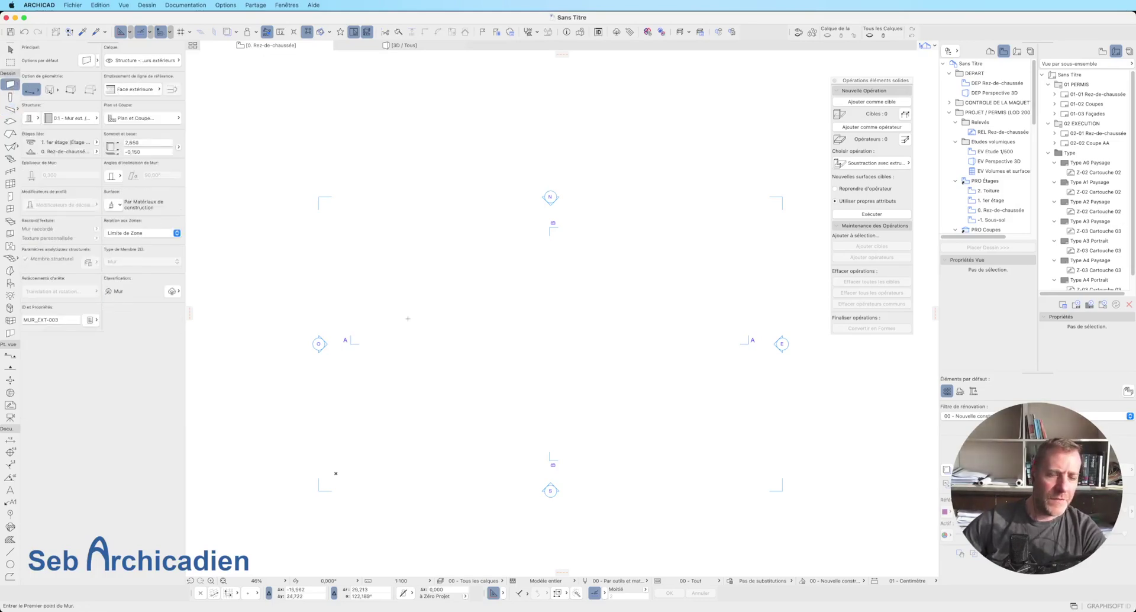
{"action": "left_click", "coordinate": [454, 246]}
{"action": "key", "text": "Escape"}
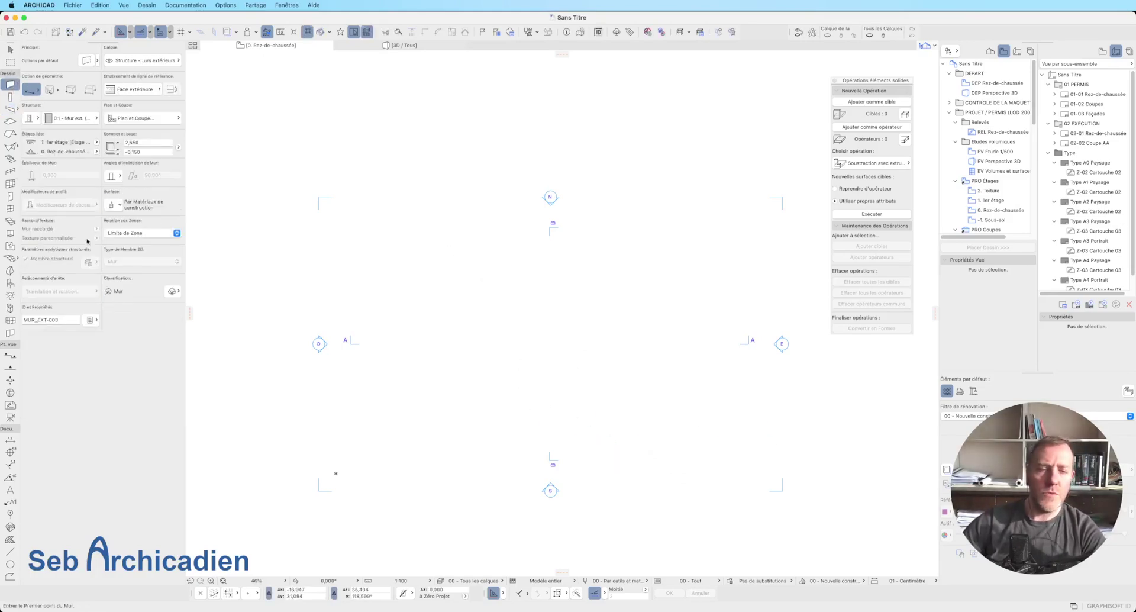
{"action": "left_click", "coordinate": [49, 89]}
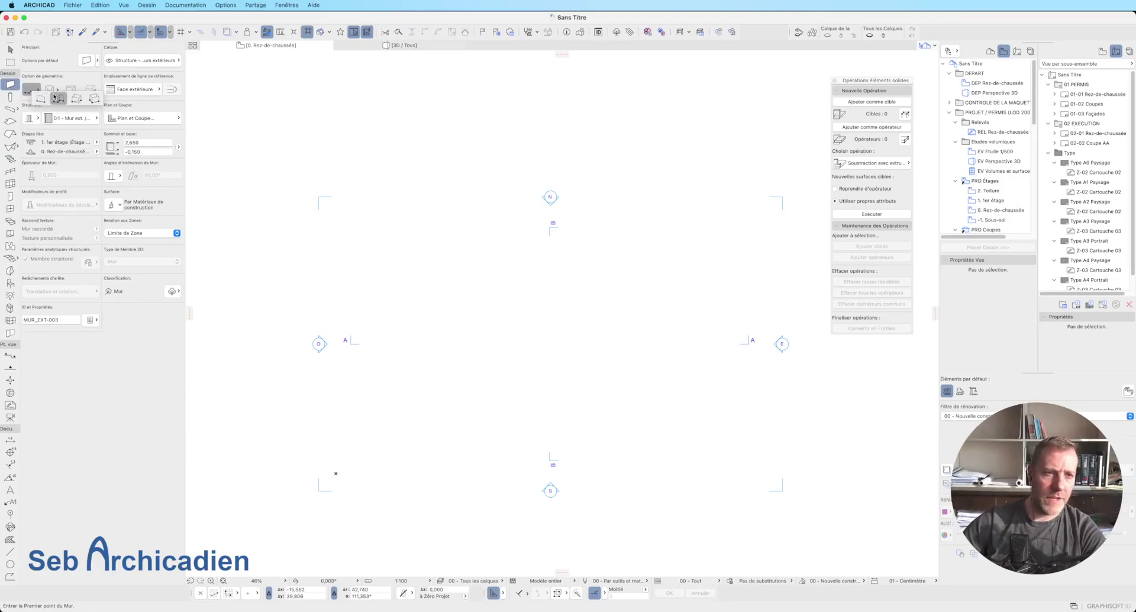
{"action": "left_click", "coordinate": [32, 88]}
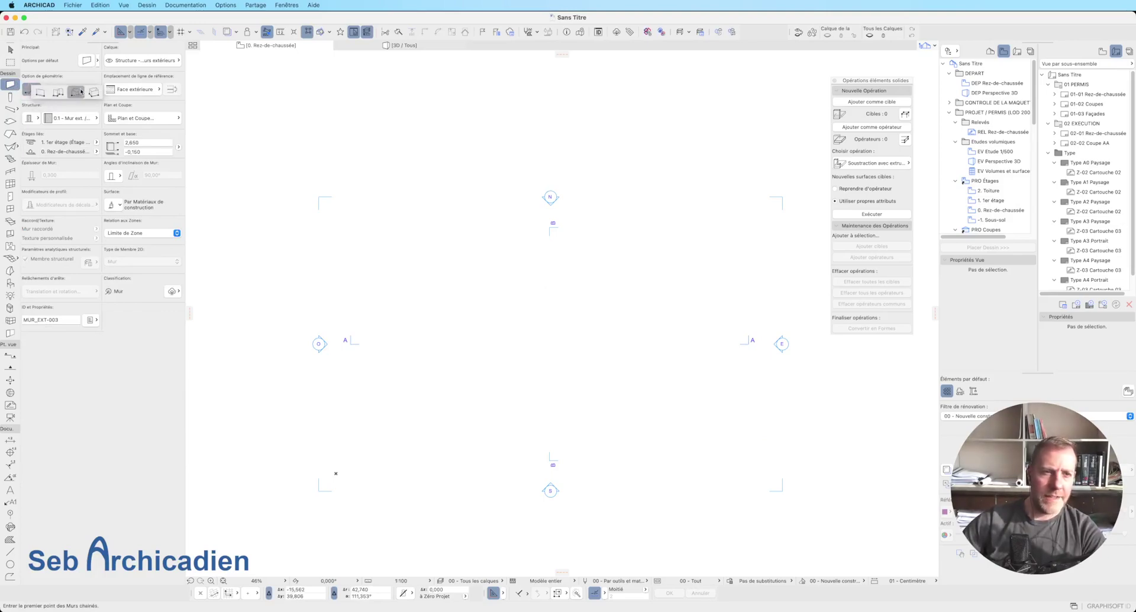
{"action": "left_click", "coordinate": [69, 95]}
{"action": "left_click", "coordinate": [493, 291]}
{"action": "left_click", "coordinate": [654, 414]}
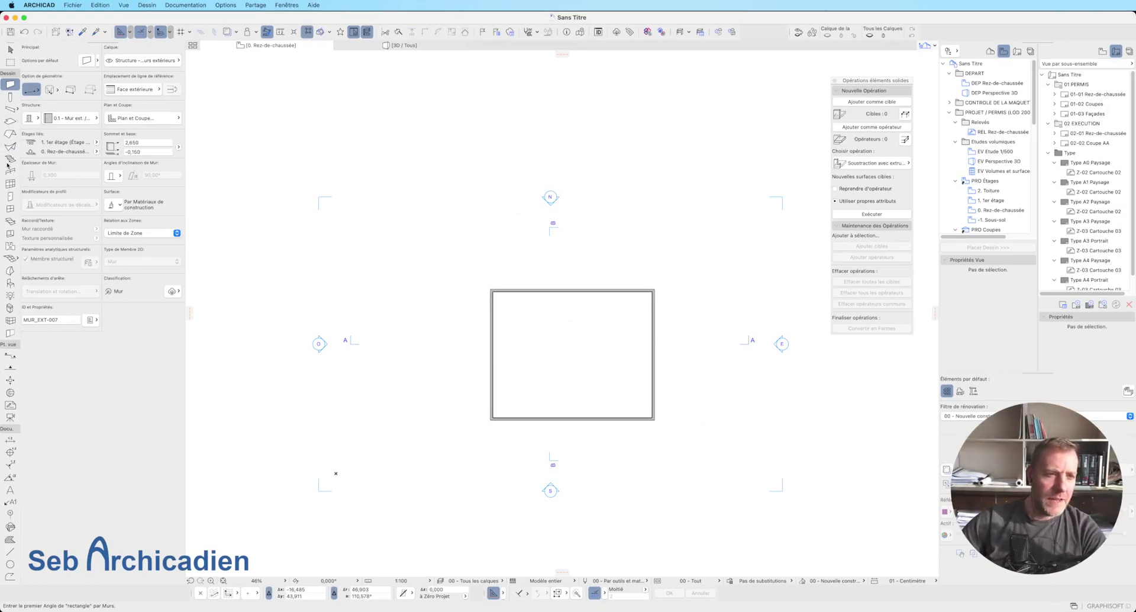
- Place two windows in the north wall with the Window tool, spaced apart and opening direction set for each
{"action": "left_click", "coordinate": [10, 209]}
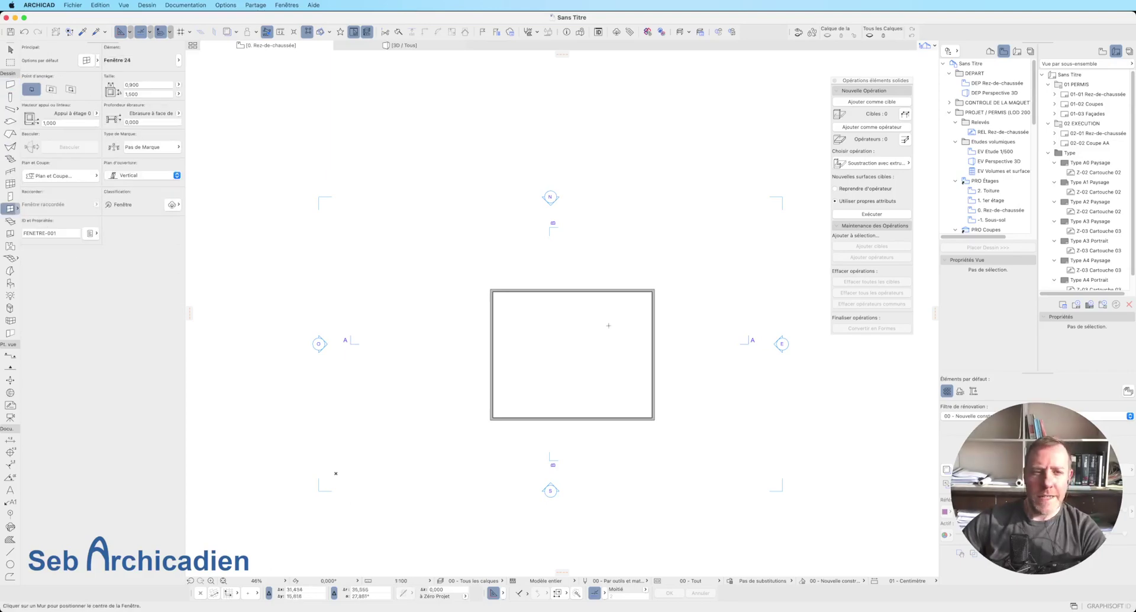
{"action": "left_click", "coordinate": [532, 290]}
{"action": "left_click", "coordinate": [527, 260]}
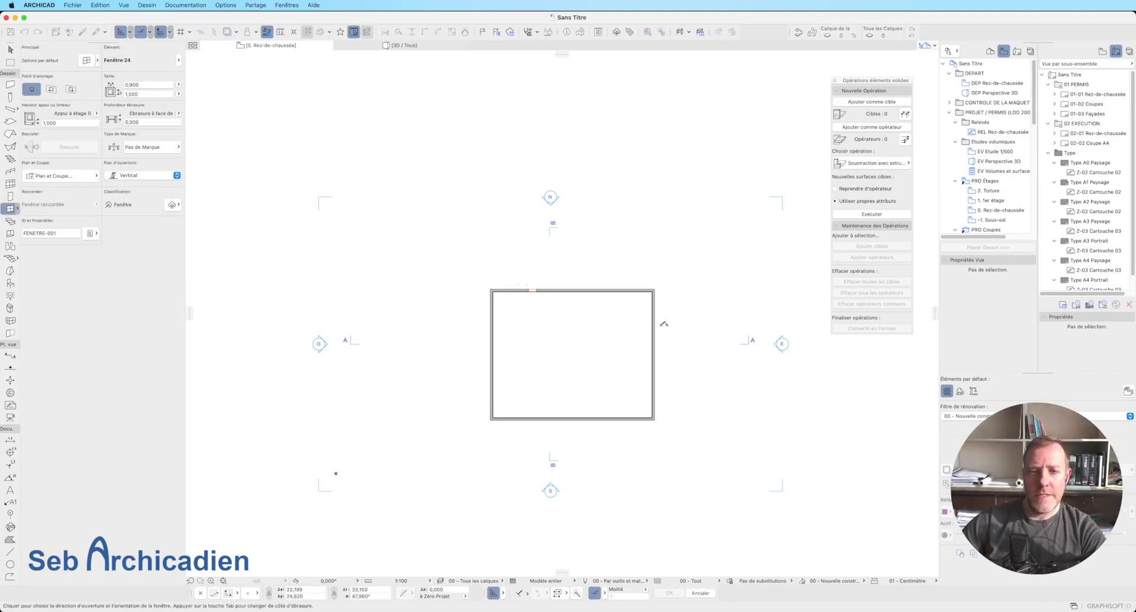
{"action": "left_click", "coordinate": [599, 290]}
{"action": "left_click", "coordinate": [611, 272]}
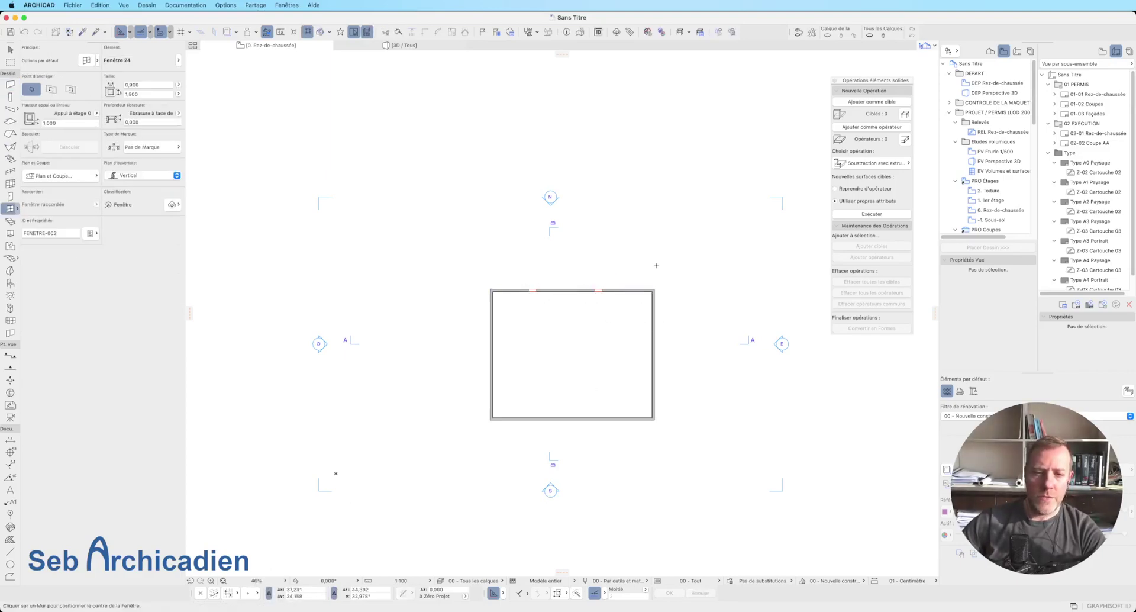
- Place one window in the west wall and two spaced-apart windows in the south wall
{"action": "scroll", "coordinate": [589, 285], "scroll_direction": "up", "scroll_amount": 5}
{"action": "scroll", "coordinate": [286, 302], "scroll_direction": "down", "scroll_amount": 5}
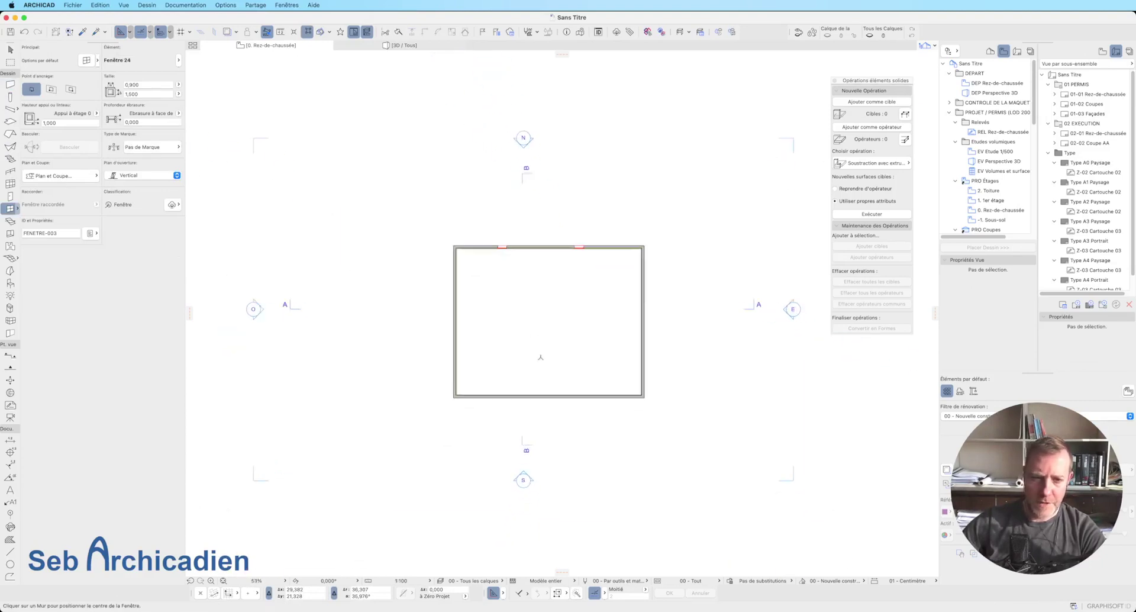
{"action": "scroll", "coordinate": [279, 241], "scroll_direction": "up", "scroll_amount": 5}
{"action": "left_click", "coordinate": [388, 231]}
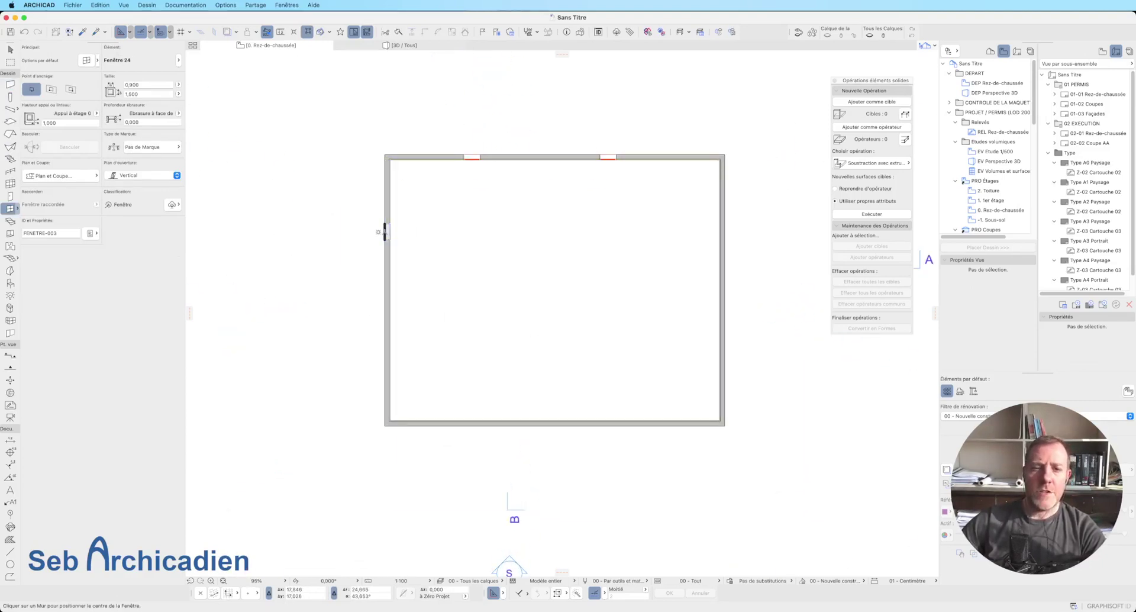
{"action": "left_click", "coordinate": [445, 232]}
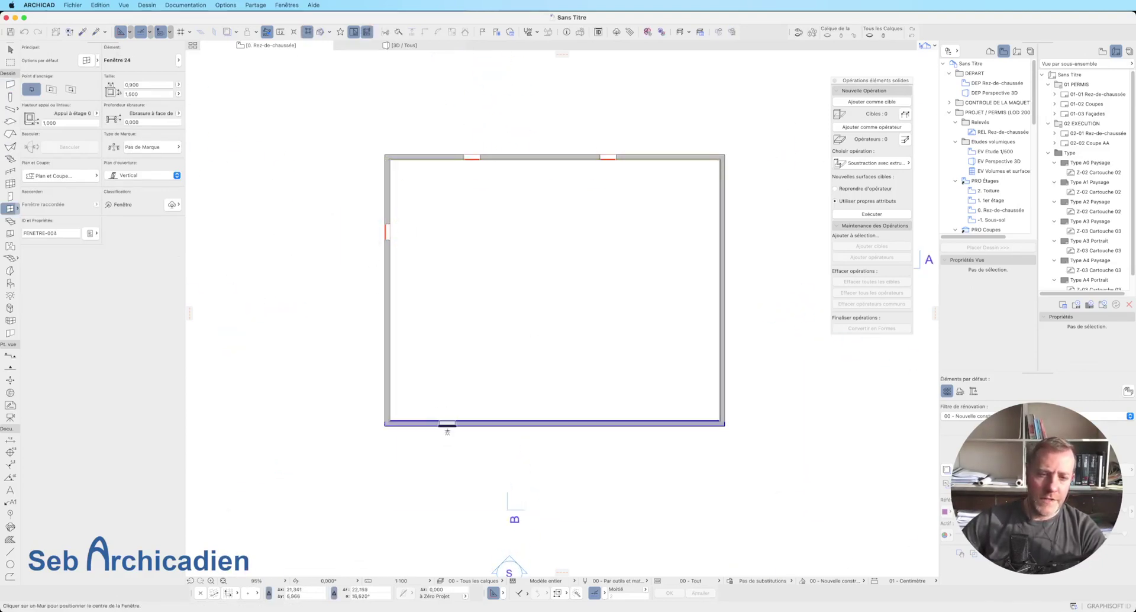
{"action": "left_click", "coordinate": [447, 423]}
{"action": "left_click", "coordinate": [464, 368]}
{"action": "left_click", "coordinate": [620, 423]}
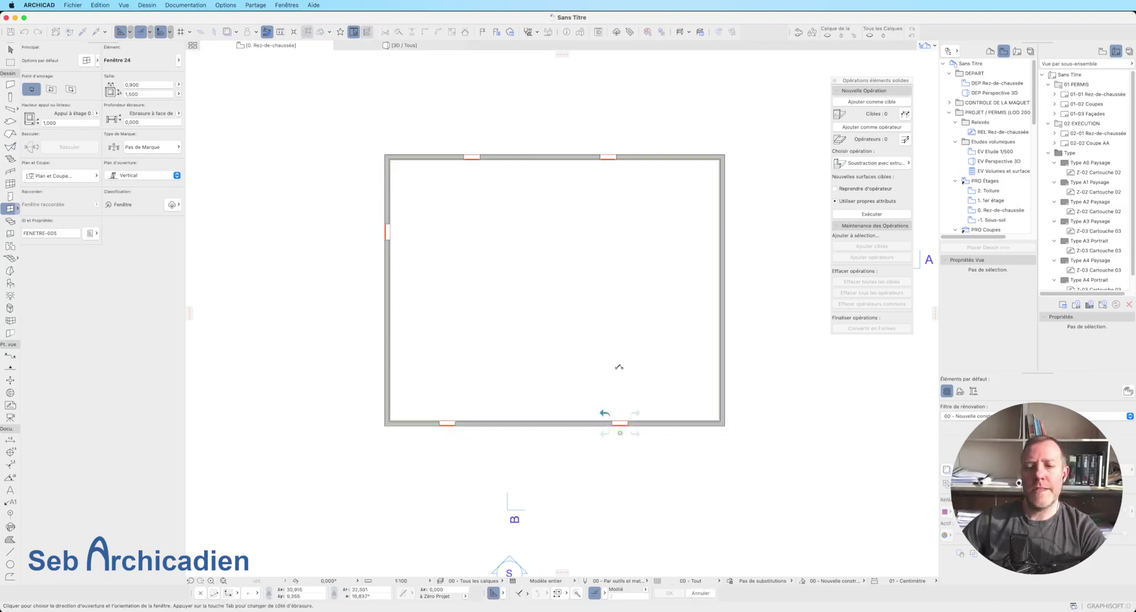
{"action": "left_click", "coordinate": [620, 368]}
- Place two windows in the east wall, one near each end, and finish window placement
{"action": "left_click", "coordinate": [722, 332]}
{"action": "left_click", "coordinate": [659, 298]}
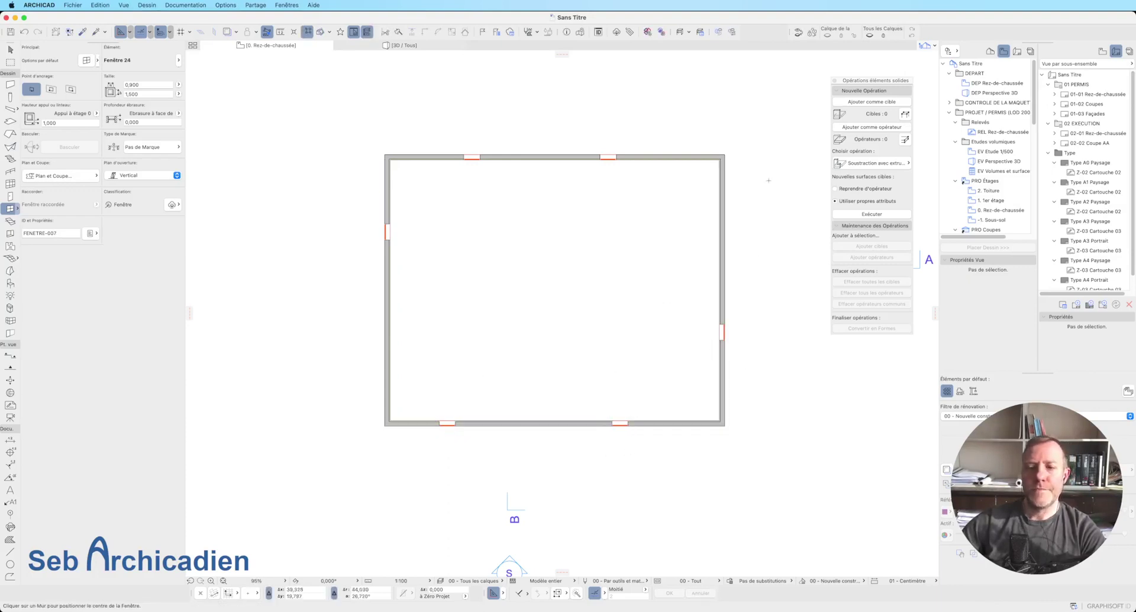
{"action": "left_click", "coordinate": [725, 214]}
{"action": "left_click", "coordinate": [675, 203]}
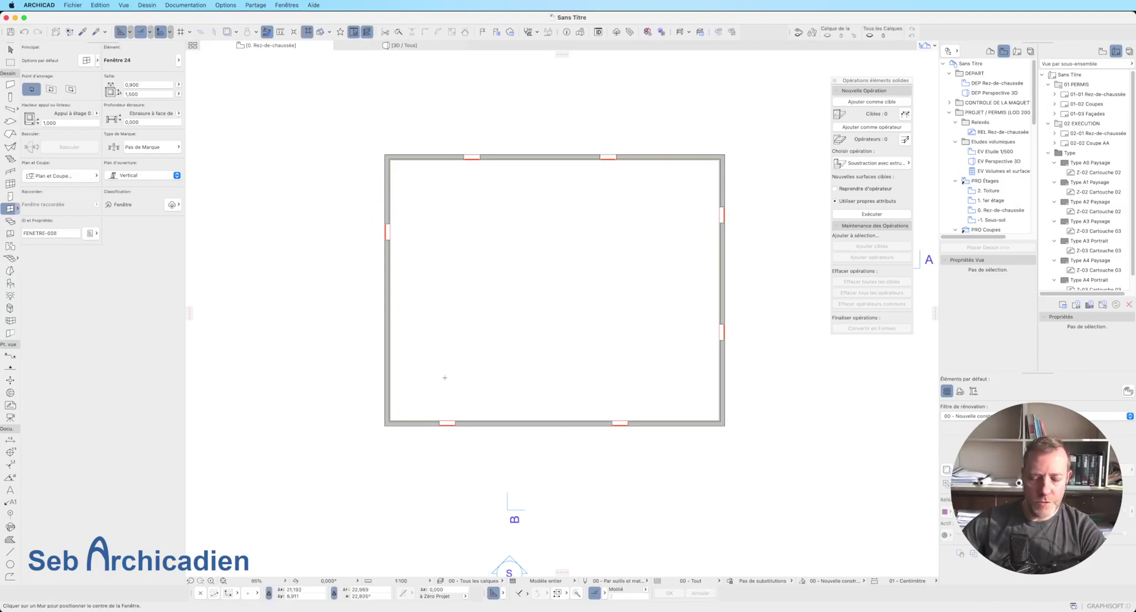
{"action": "key", "text": "Escape"}
- Set the north wall's eastern window and the east wall's northern window to 2,400 wide and 2,000 high
{"action": "left_click", "coordinate": [609, 157]}
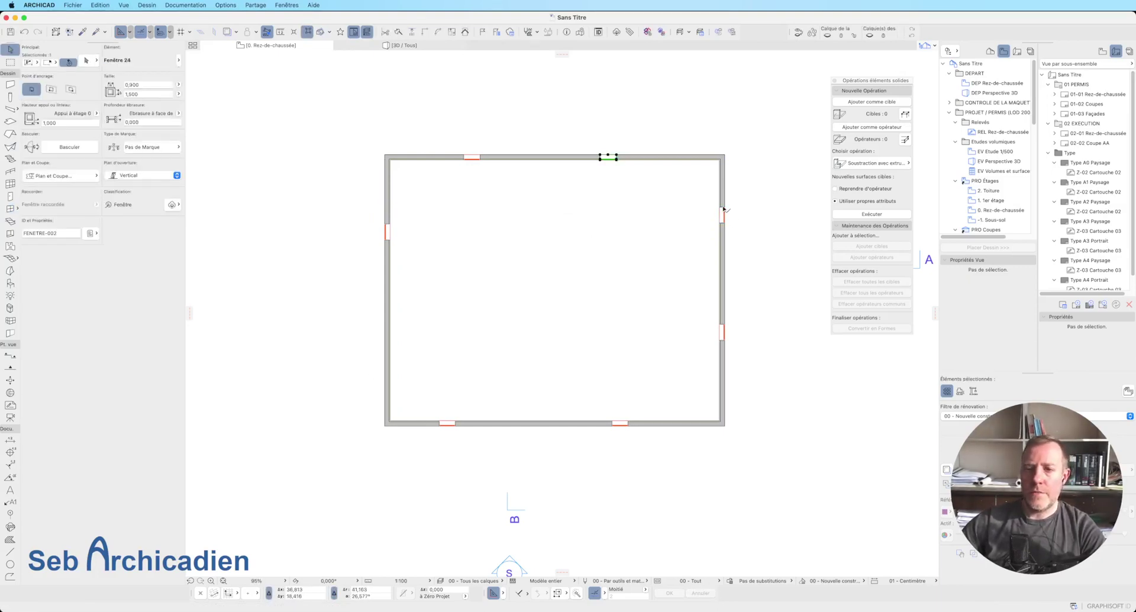
{"action": "left_click", "coordinate": [722, 215], "text": "shift"}
{"action": "left_click", "coordinate": [78, 123]}
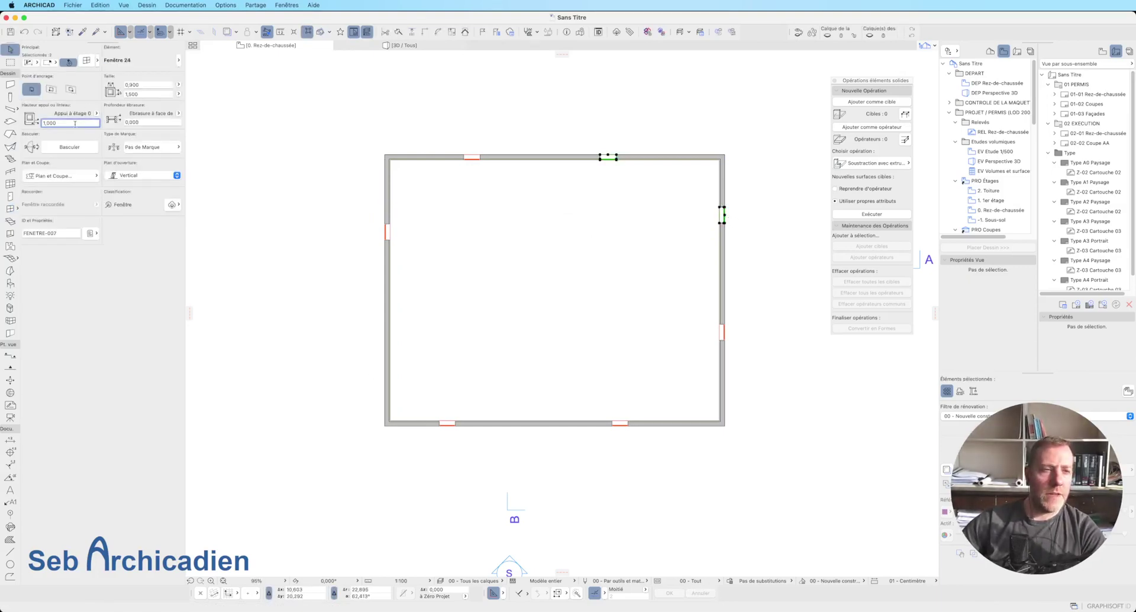
{"action": "left_click", "coordinate": [155, 94]}
{"action": "type", "text": "2,000"}
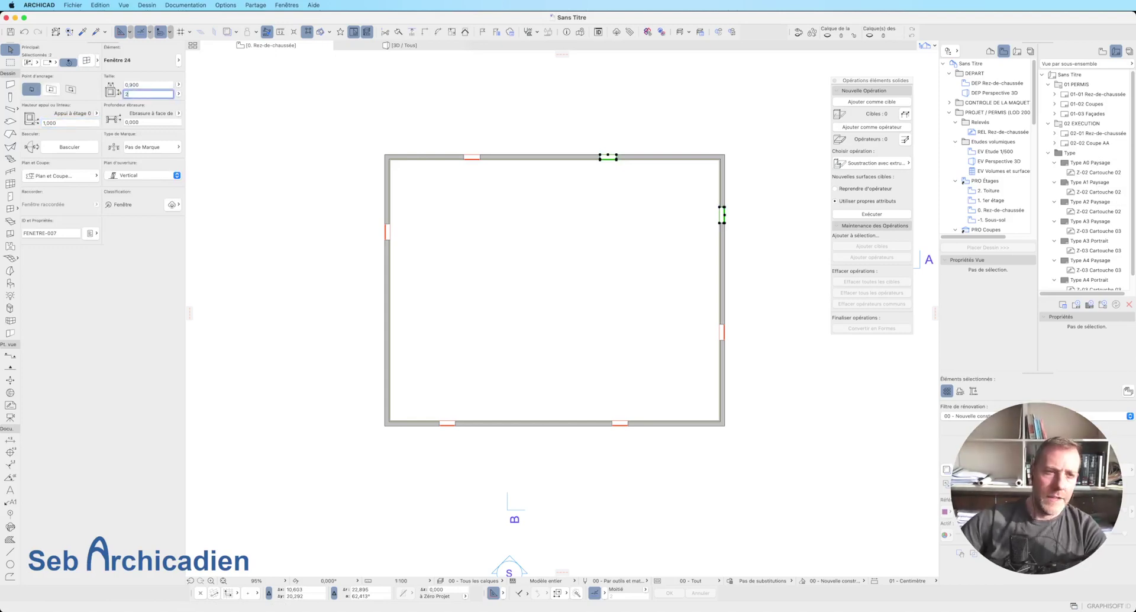
{"action": "left_click", "coordinate": [162, 83]}
{"action": "type", "text": "2,400"}
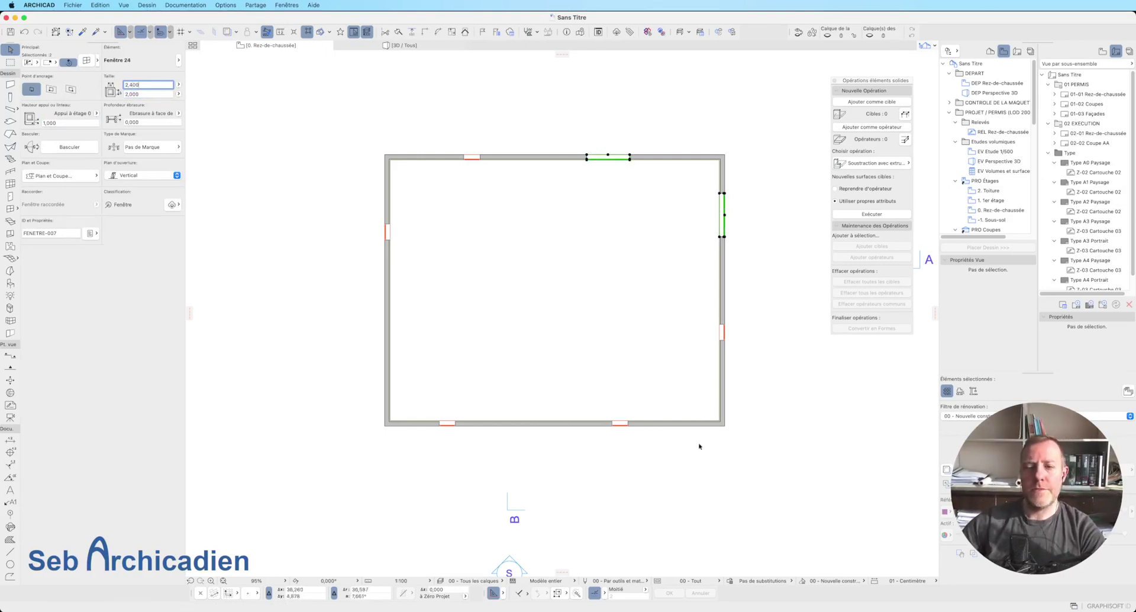
{"action": "left_click", "coordinate": [592, 376]}
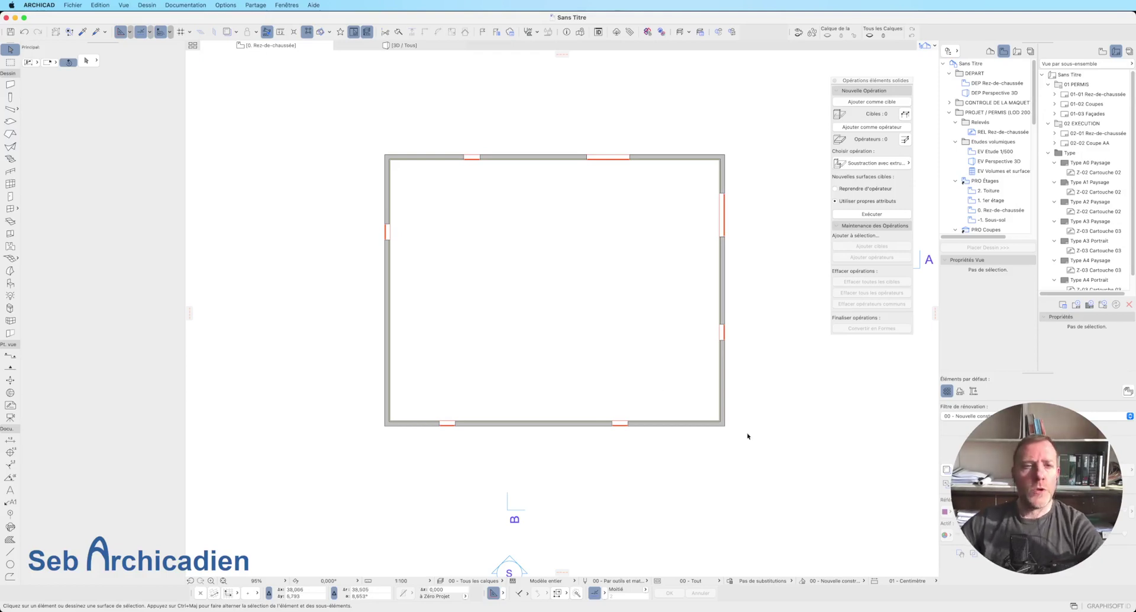
{"action": "left_click", "coordinate": [287, 4]}
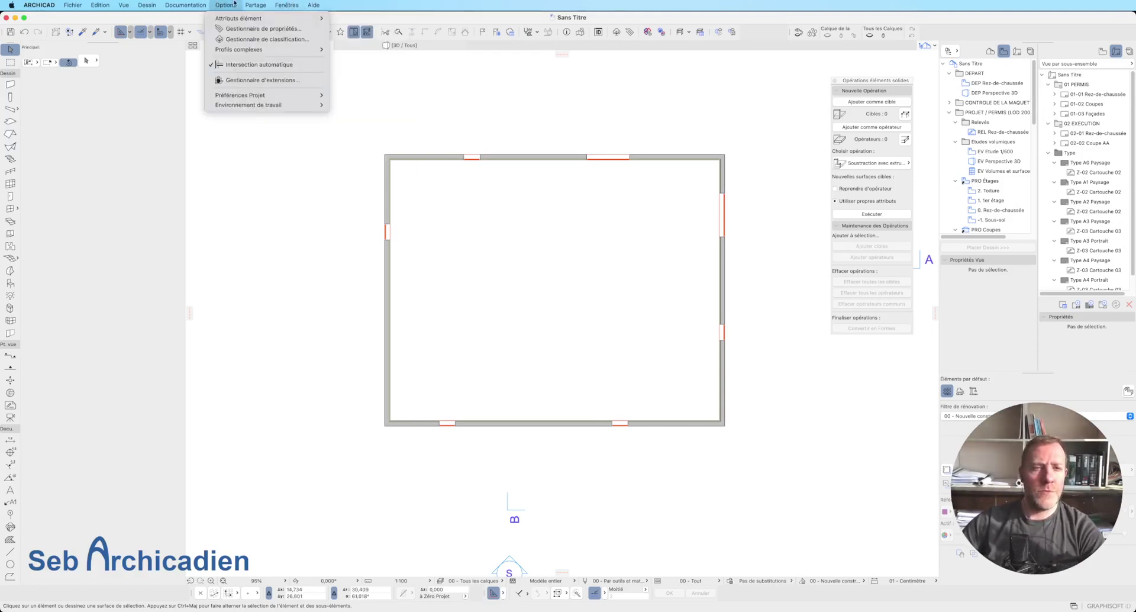
{"action": "left_click", "coordinate": [296, 18]}
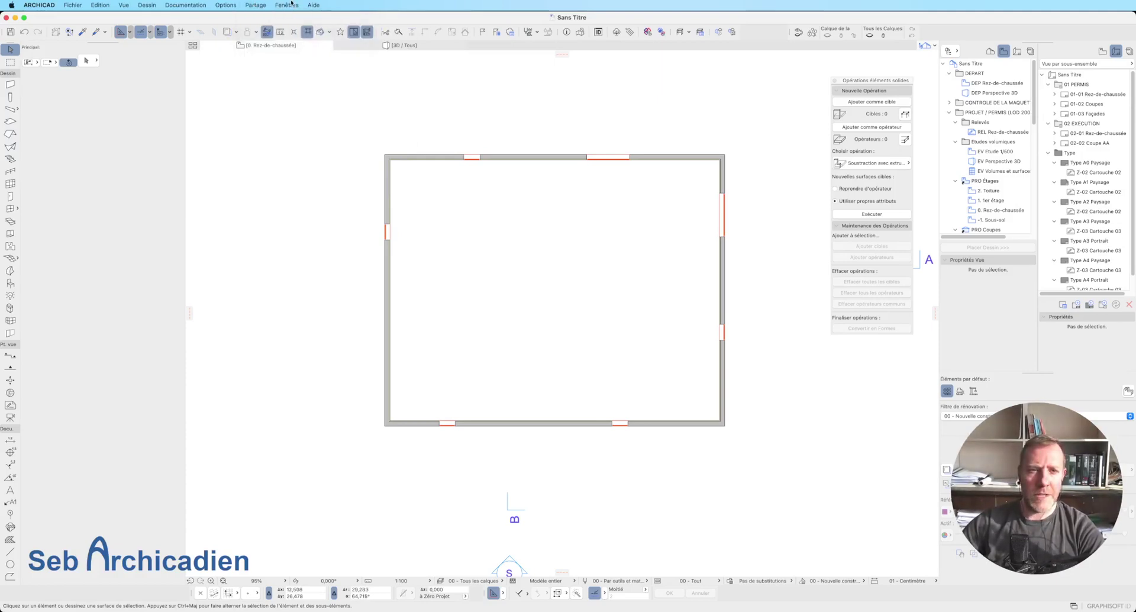
{"action": "left_click", "coordinate": [289, 5]}
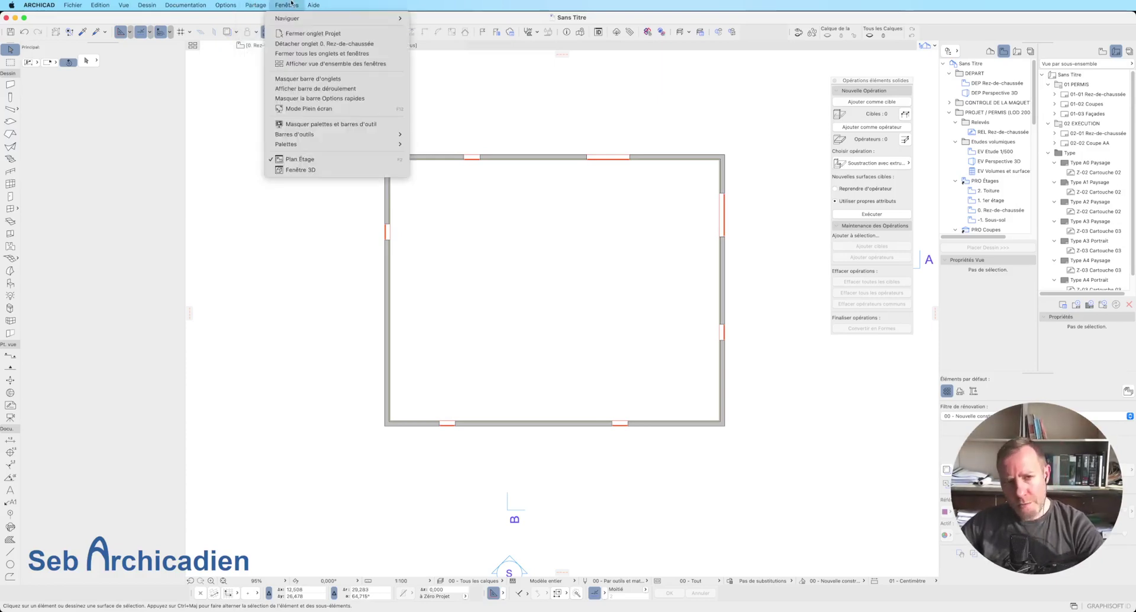
{"action": "mouse_move", "coordinate": [297, 20]}
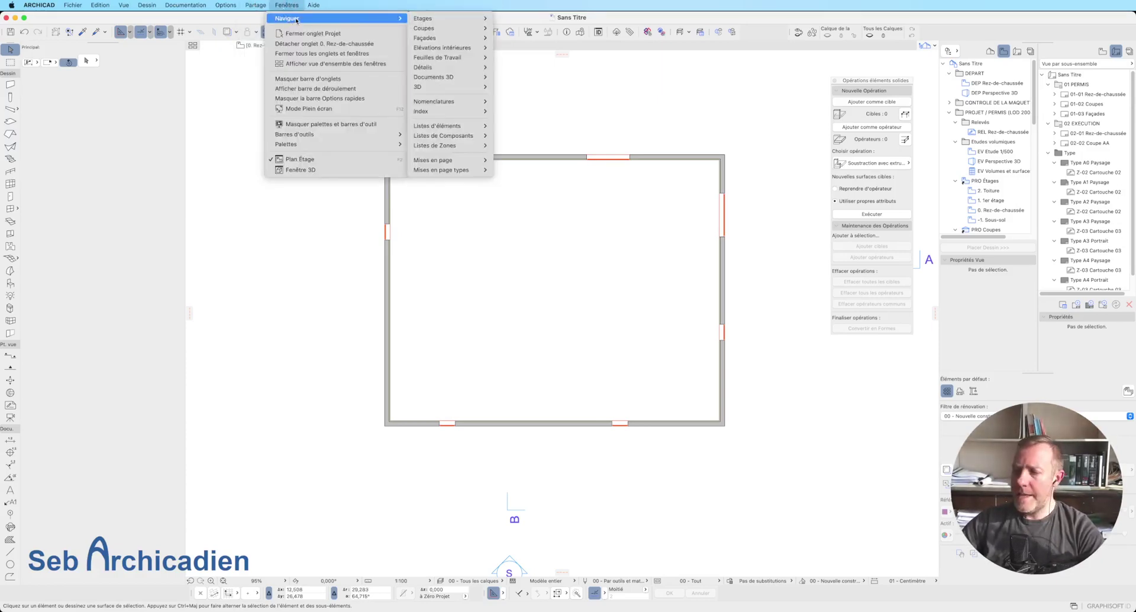
{"action": "mouse_move", "coordinate": [463, 102]}
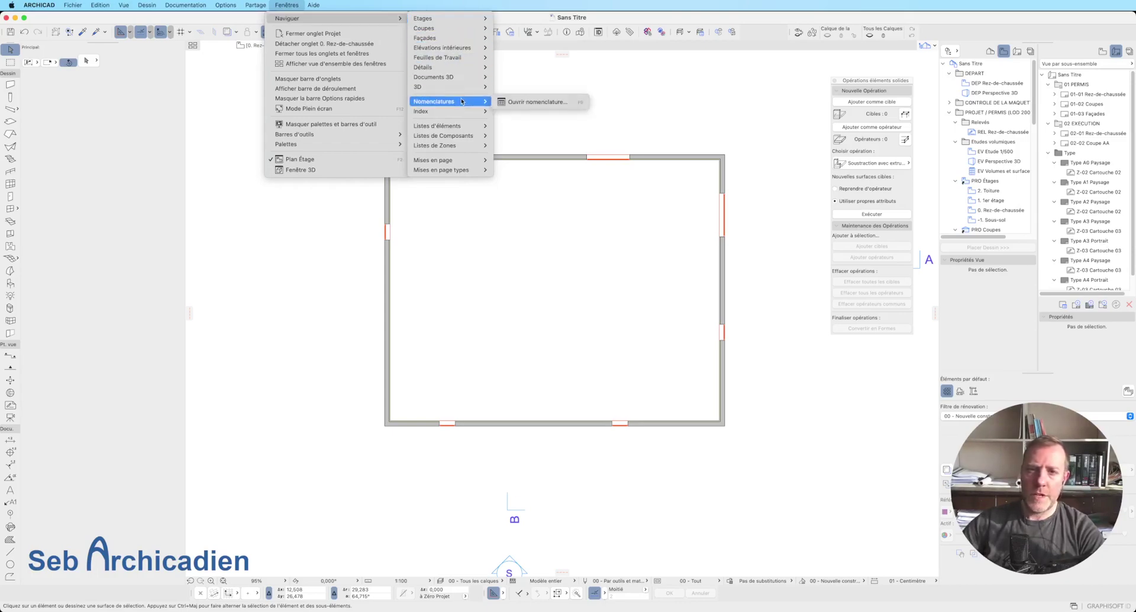
{"action": "left_click", "coordinate": [514, 101]}
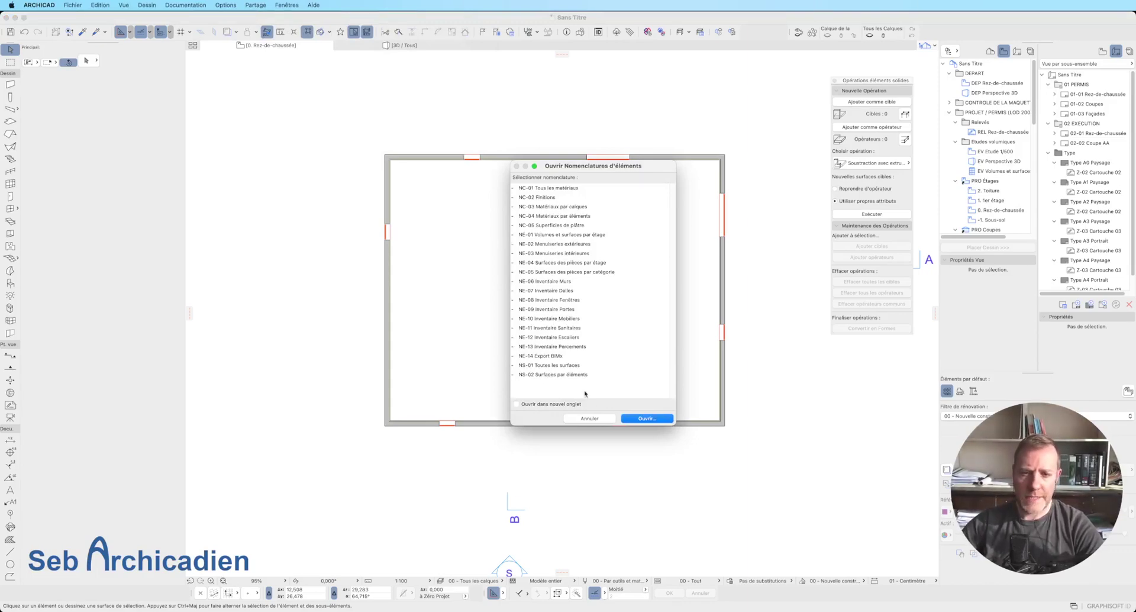
{"action": "left_click", "coordinate": [589, 419]}
{"action": "left_click", "coordinate": [72, 5]}
{"action": "mouse_move", "coordinate": [177, 19]}
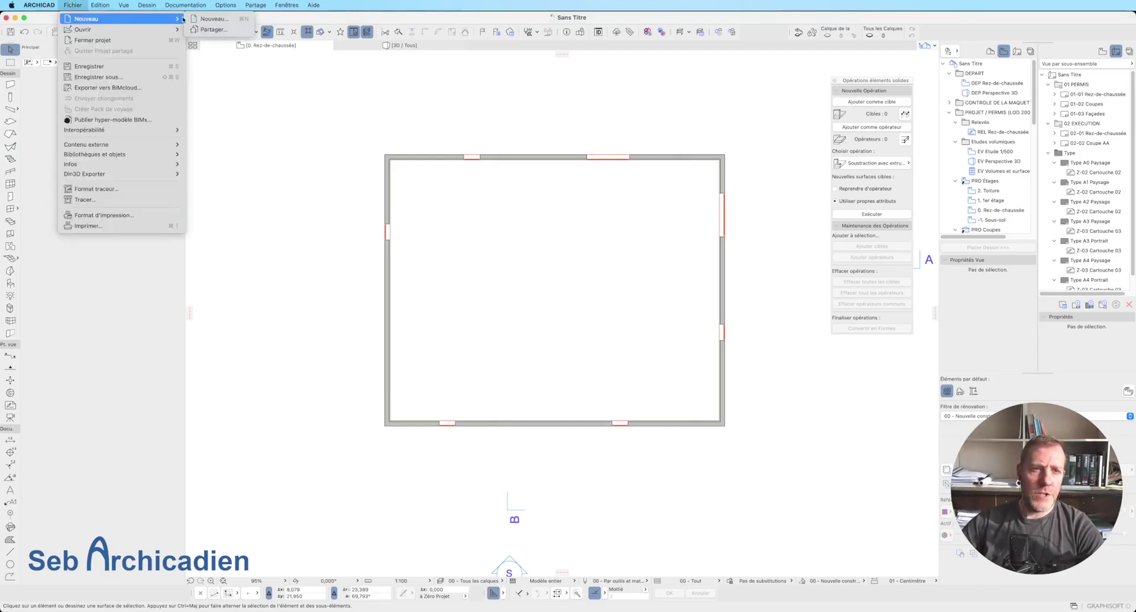
{"action": "left_click", "coordinate": [212, 18]}
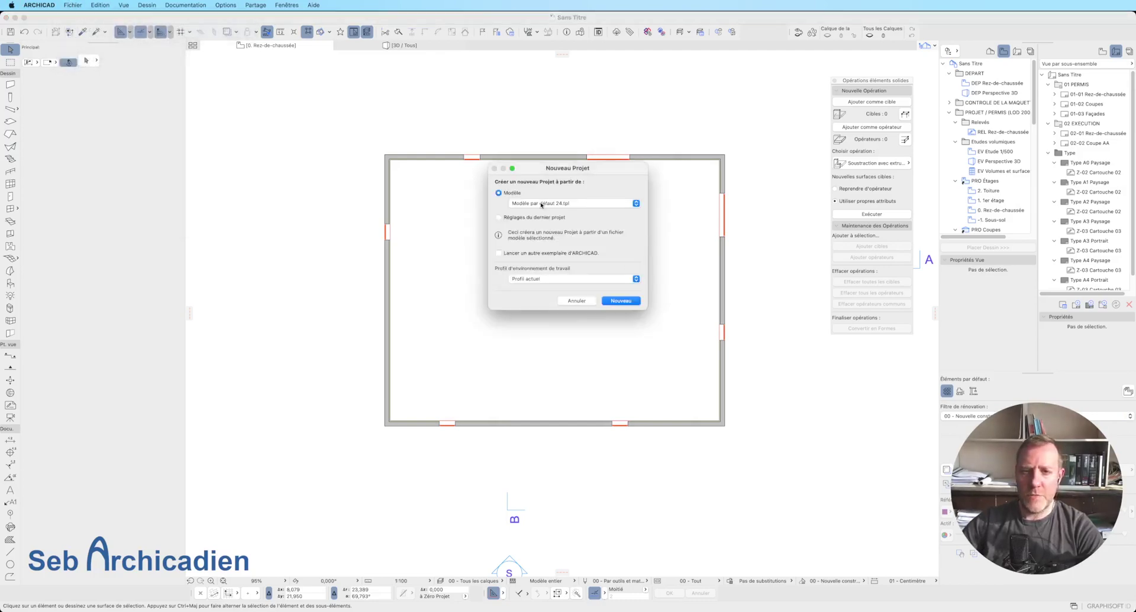
{"action": "left_click", "coordinate": [577, 301]}
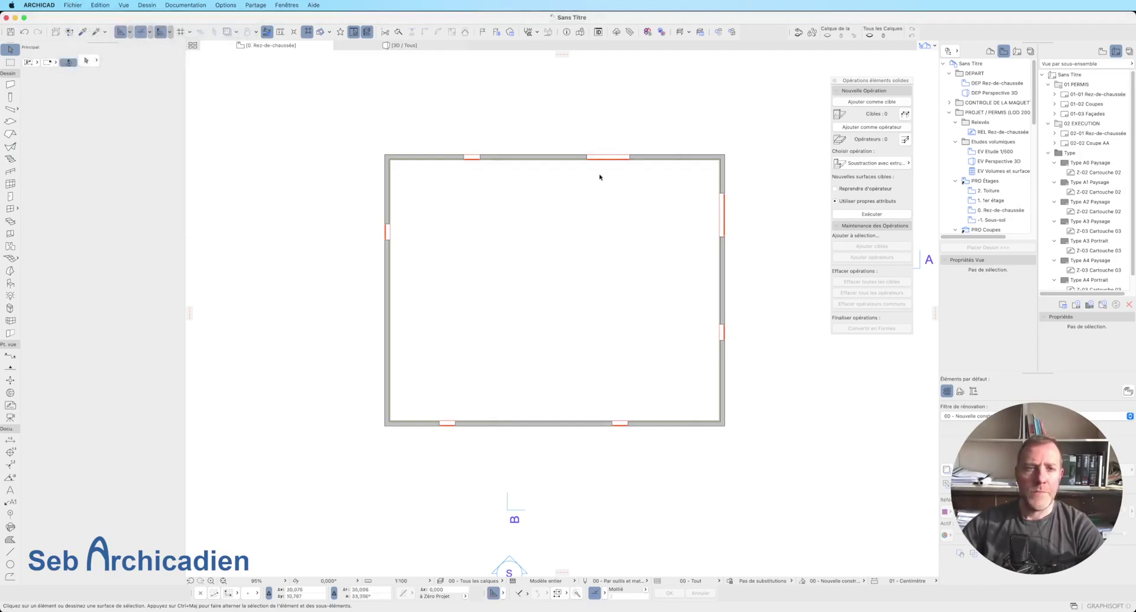
- Open the schedule NE-02 Menuiseries extérieures and look across its columns as far as Elévation
{"action": "left_click", "coordinate": [286, 4]}
{"action": "mouse_move", "coordinate": [367, 19]}
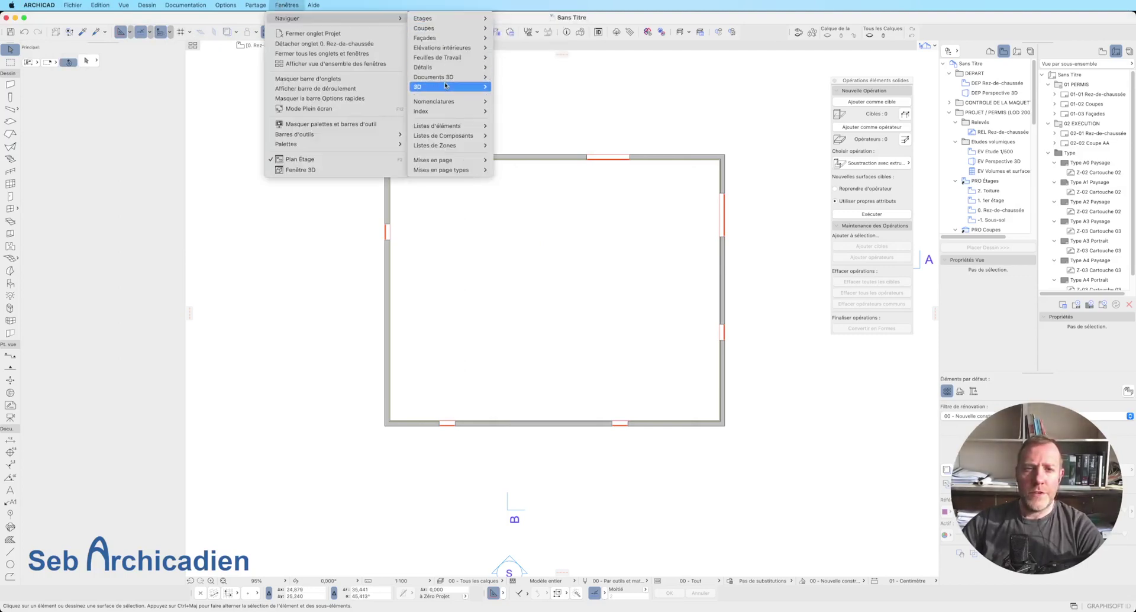
{"action": "mouse_move", "coordinate": [449, 101]}
{"action": "left_click", "coordinate": [535, 102]}
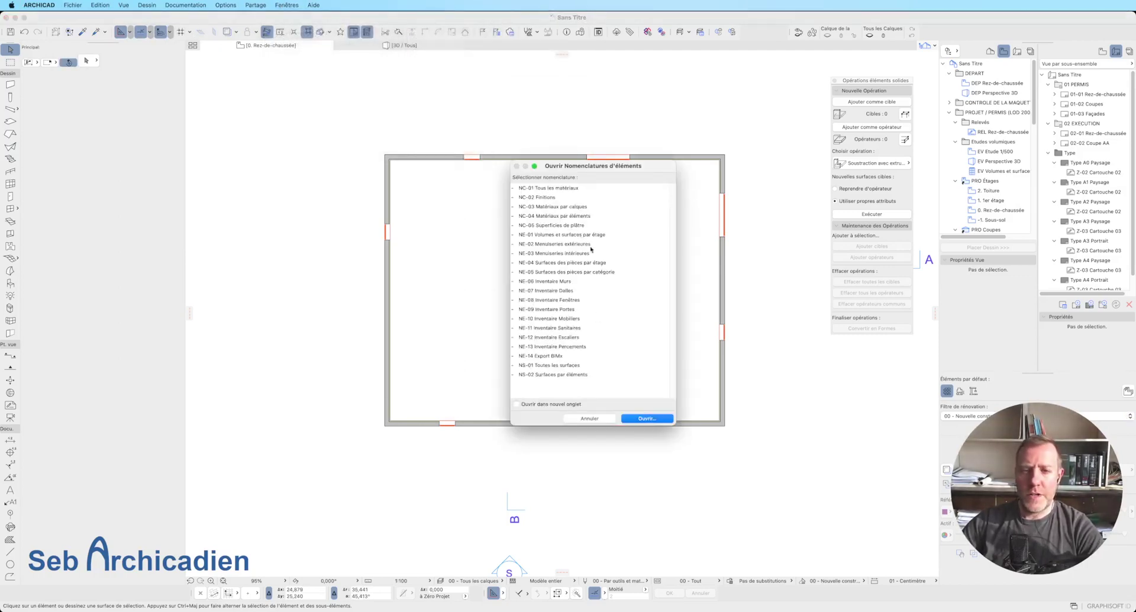
{"action": "left_click", "coordinate": [559, 245]}
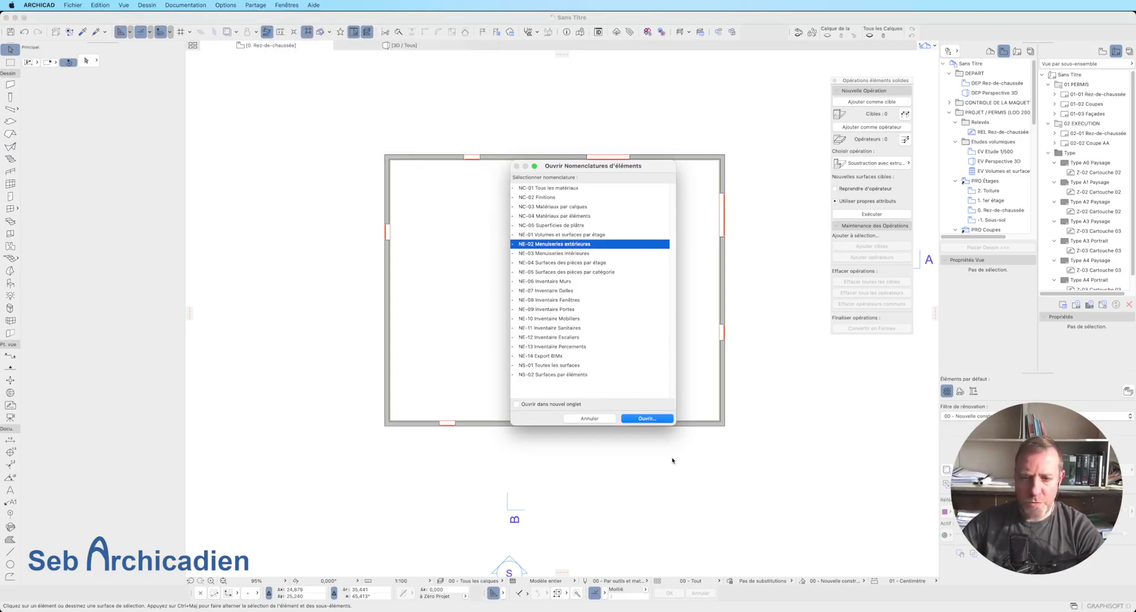
{"action": "left_click", "coordinate": [644, 419]}
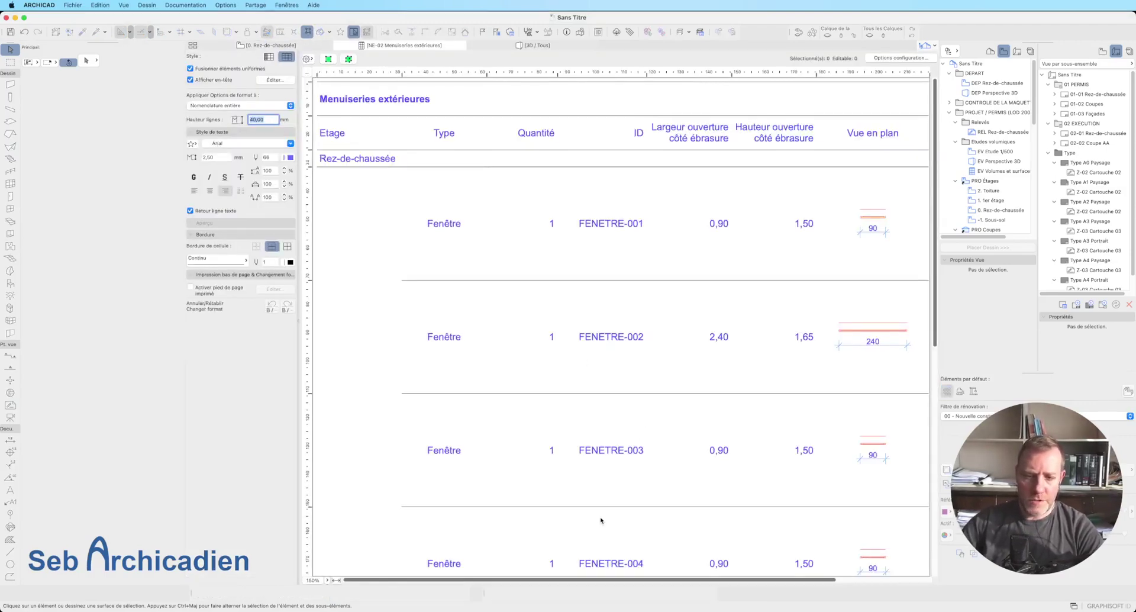
{"action": "left_click", "coordinate": [657, 581]}
{"action": "left_click_drag", "start_coordinate": [657, 580], "coordinate": [777, 581]}
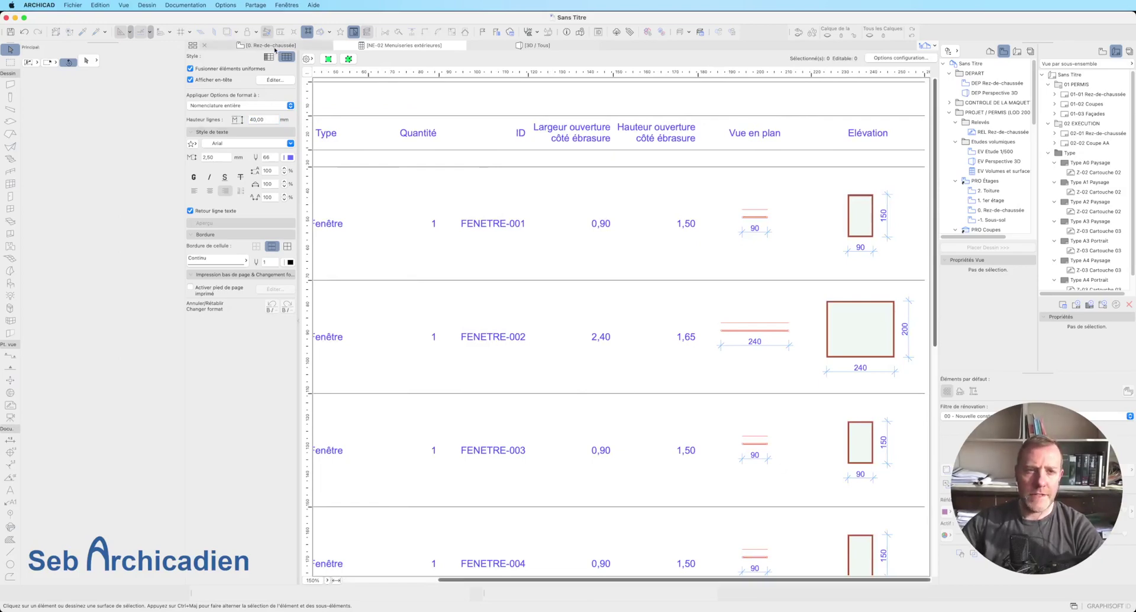
{"action": "scroll", "coordinate": [426, 475], "scroll_direction": "left", "scroll_amount": 5}
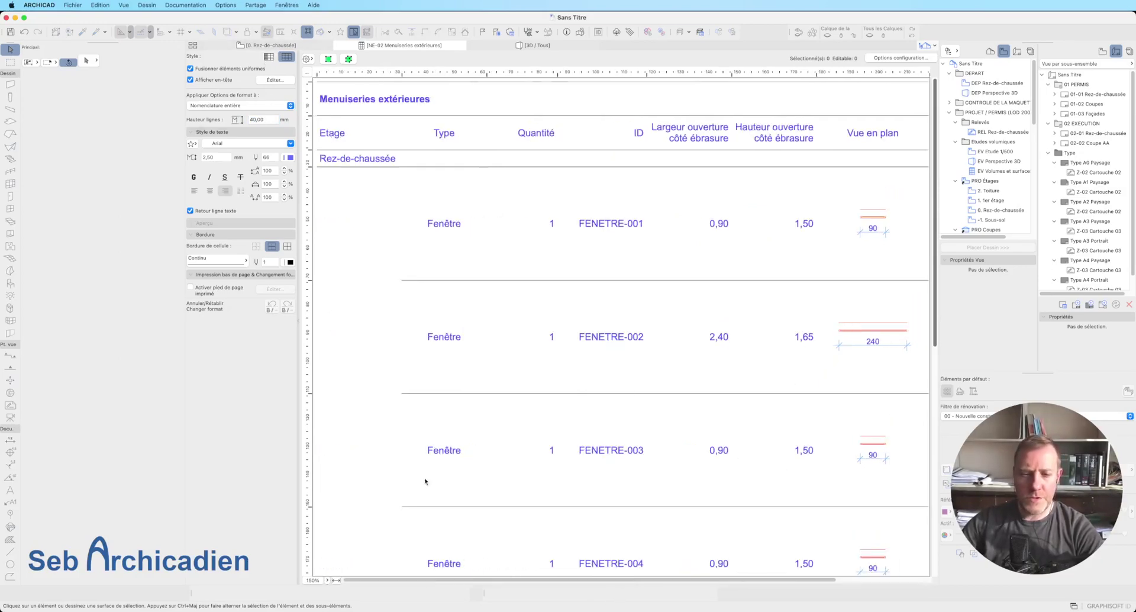
- Switch the schedule to one column per window and optimise its column widths and row heights to the content
{"action": "left_click", "coordinate": [269, 57]}
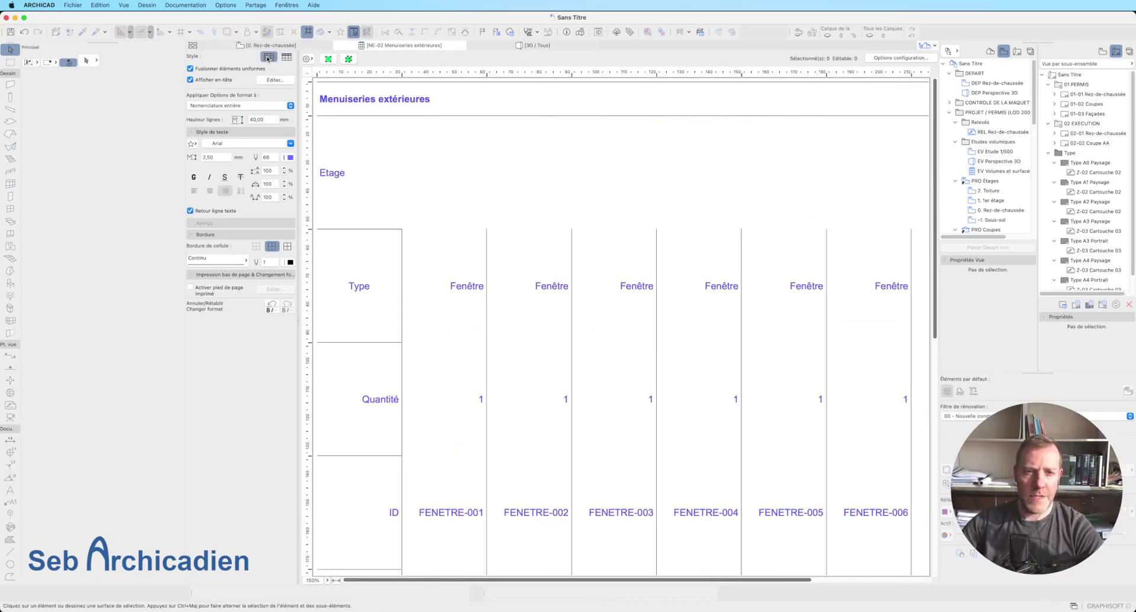
{"action": "scroll", "coordinate": [664, 348], "scroll_direction": "down", "scroll_amount": 10}
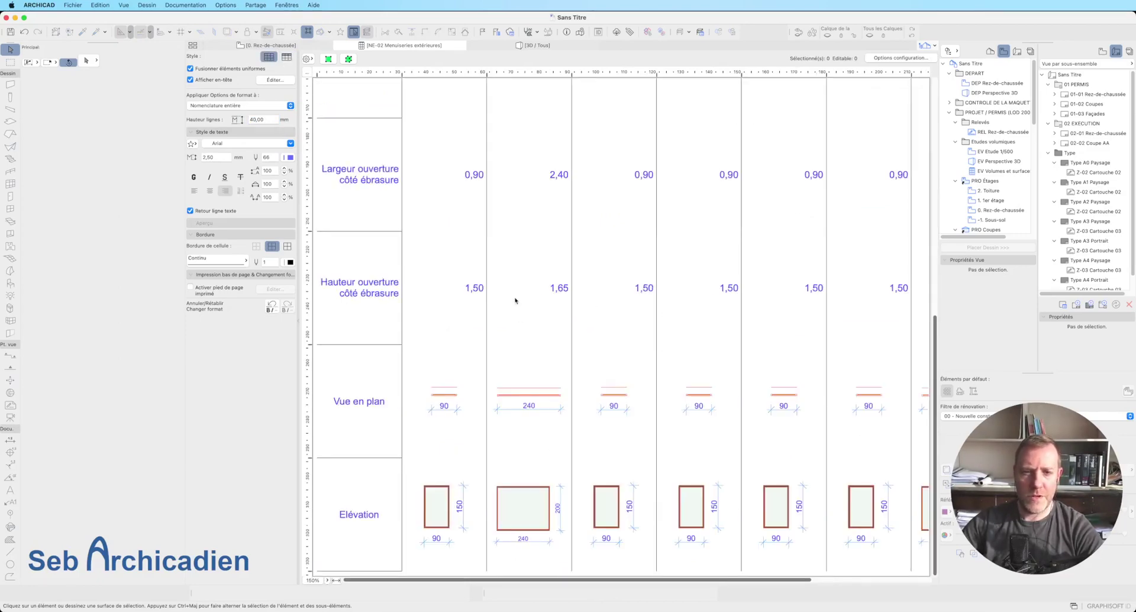
{"action": "left_click", "coordinate": [307, 71]}
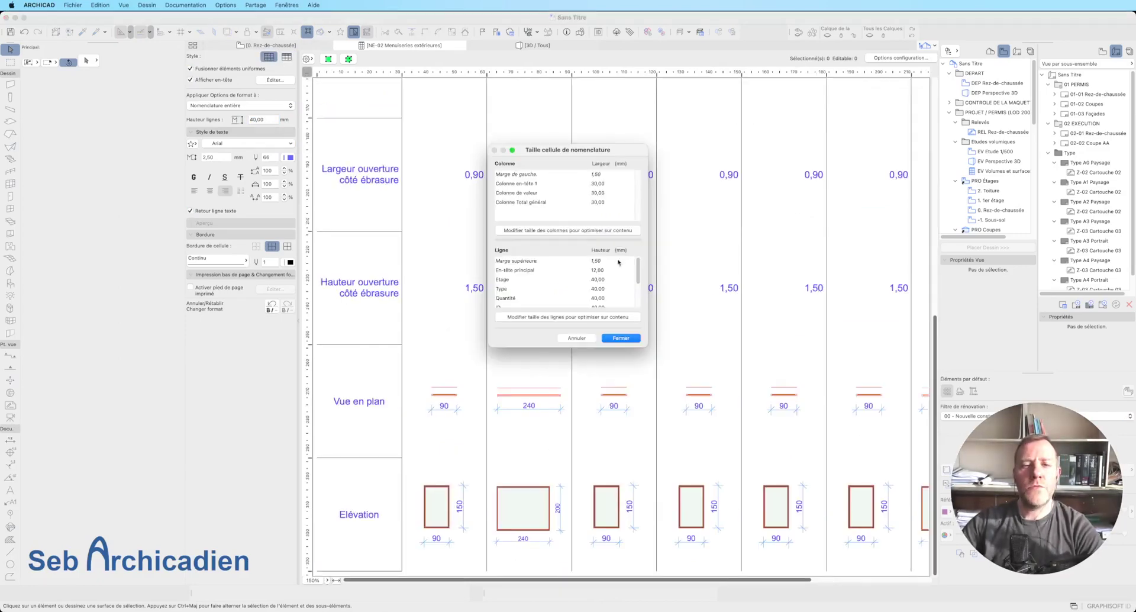
{"action": "left_click", "coordinate": [589, 230]}
{"action": "left_click", "coordinate": [585, 316]}
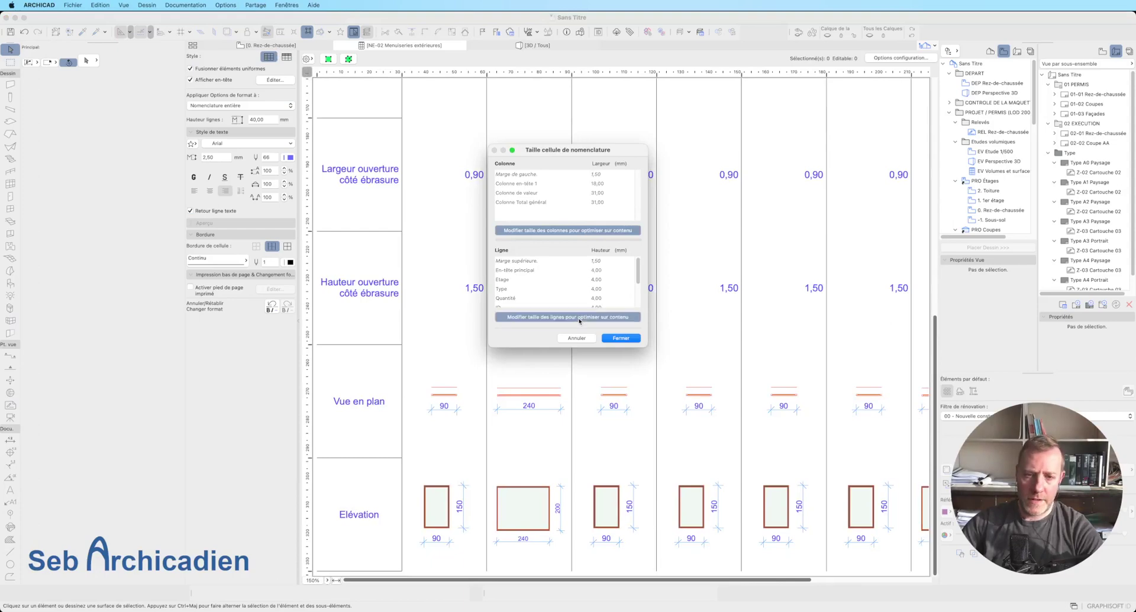
{"action": "left_click", "coordinate": [621, 338]}
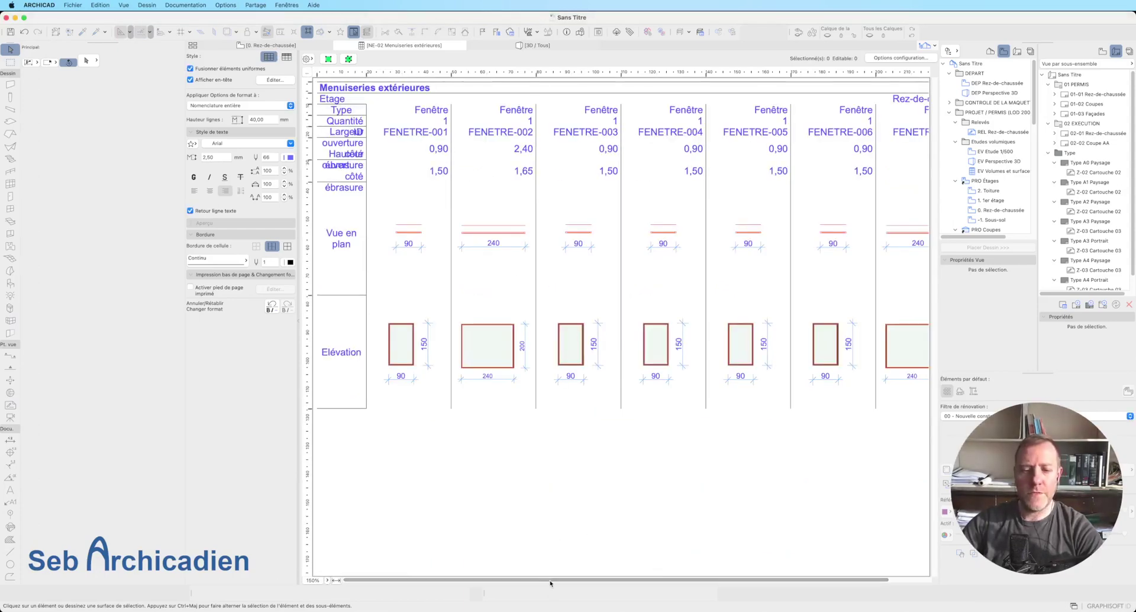
- Return to the Rez-de-chaussée plan and assign the ID F2 to both 2,400-wide windows in the north and east walls
{"action": "left_click_drag", "start_coordinate": [550, 580], "coordinate": [729, 575]}
{"action": "left_click_drag", "start_coordinate": [655, 578], "coordinate": [455, 577]}
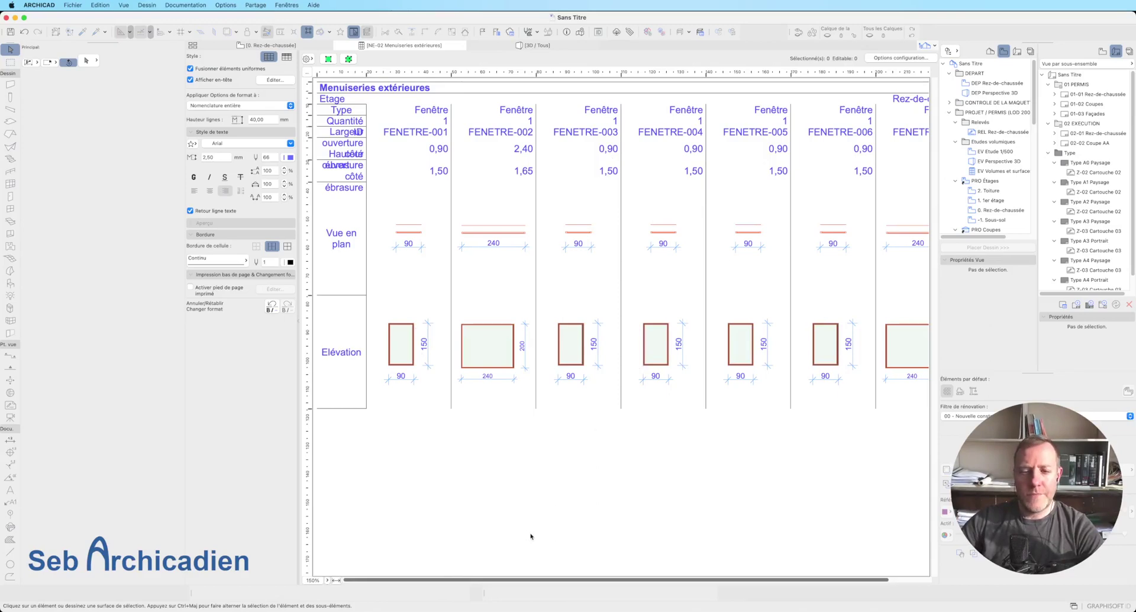
{"action": "scroll", "coordinate": [550, 574], "scroll_direction": "right", "scroll_amount": 3}
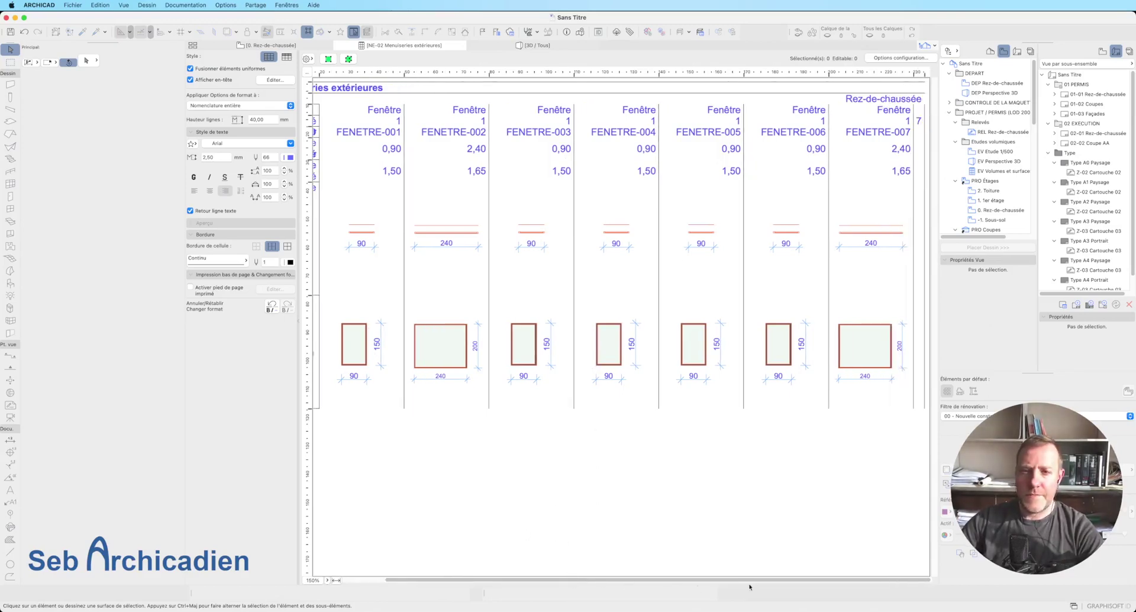
{"action": "scroll", "coordinate": [521, 575], "scroll_direction": "left", "scroll_amount": 3}
{"action": "left_click", "coordinate": [415, 131]}
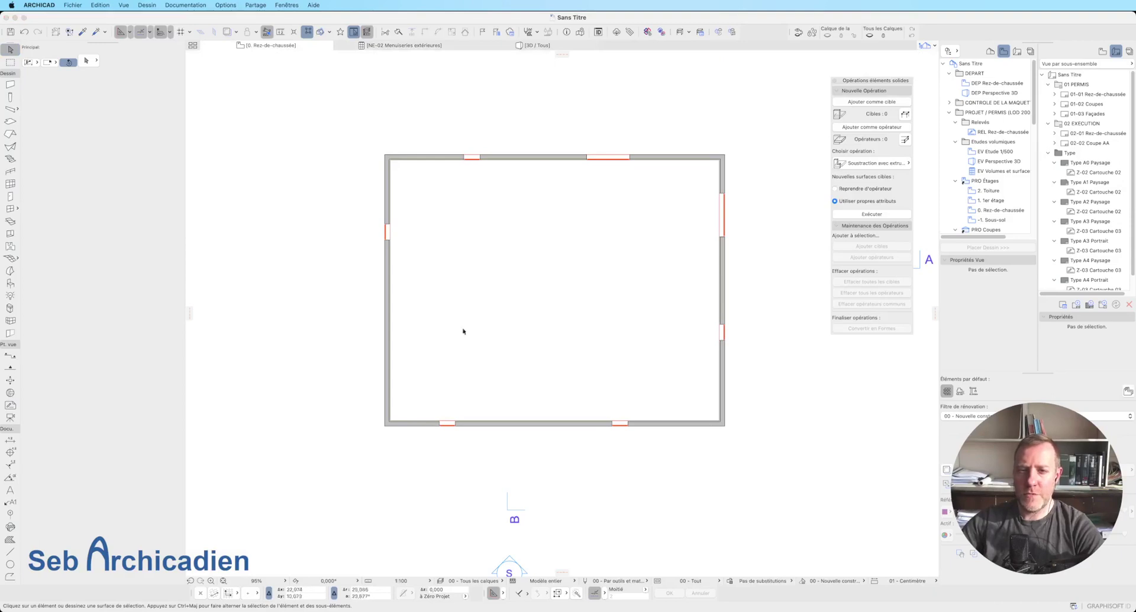
{"action": "left_click", "coordinate": [591, 158]}
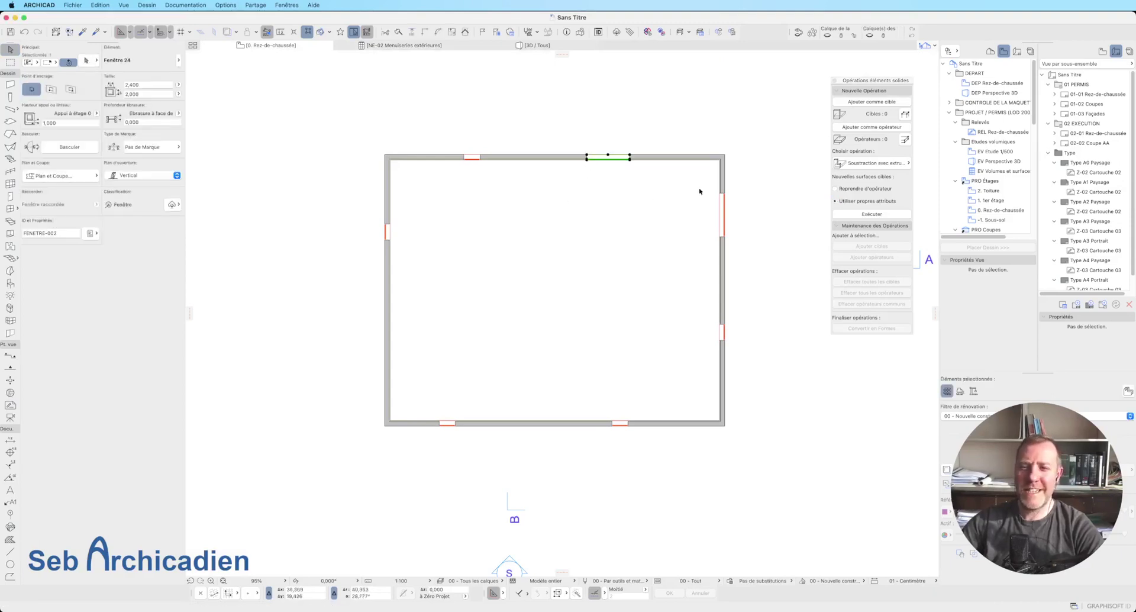
{"action": "left_click", "coordinate": [722, 214], "text": "shift"}
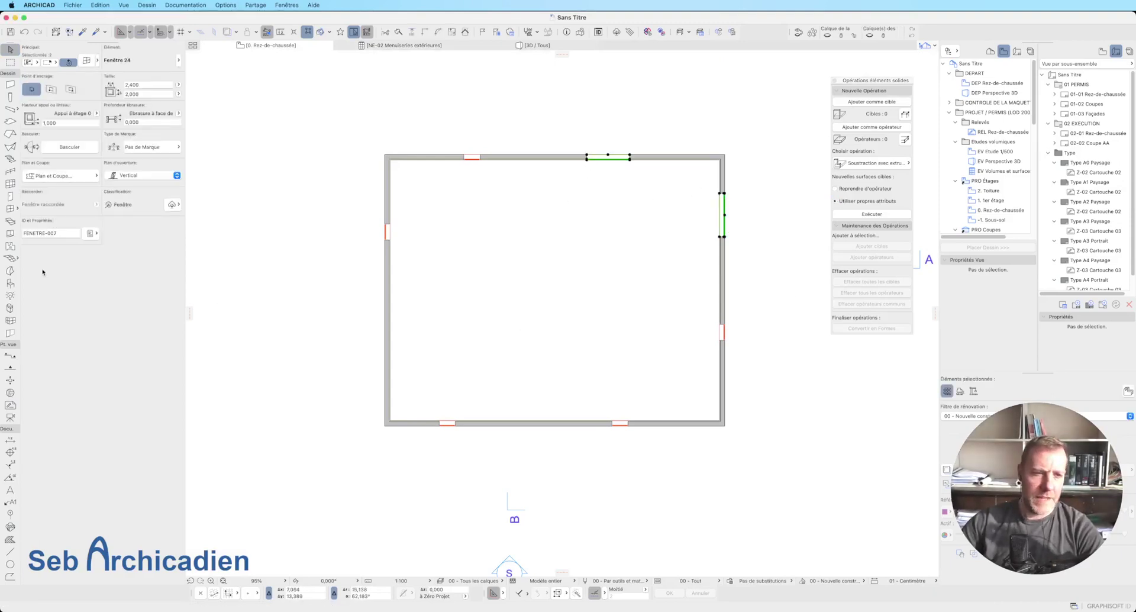
{"action": "left_click", "coordinate": [50, 232]}
{"action": "type", "text": "F"}
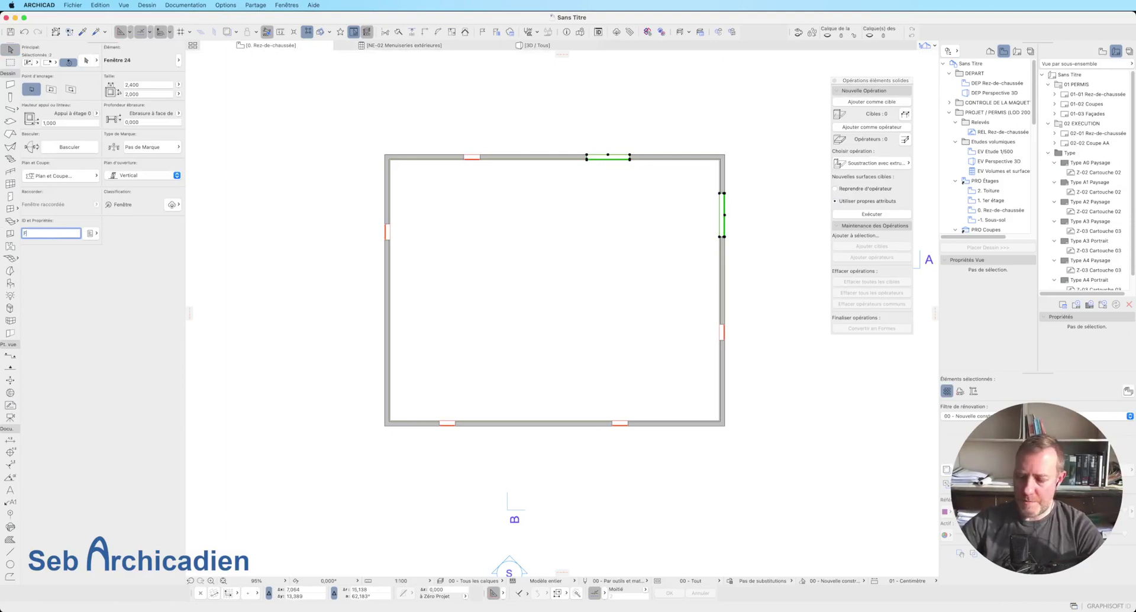
{"action": "type", "text": "2"}
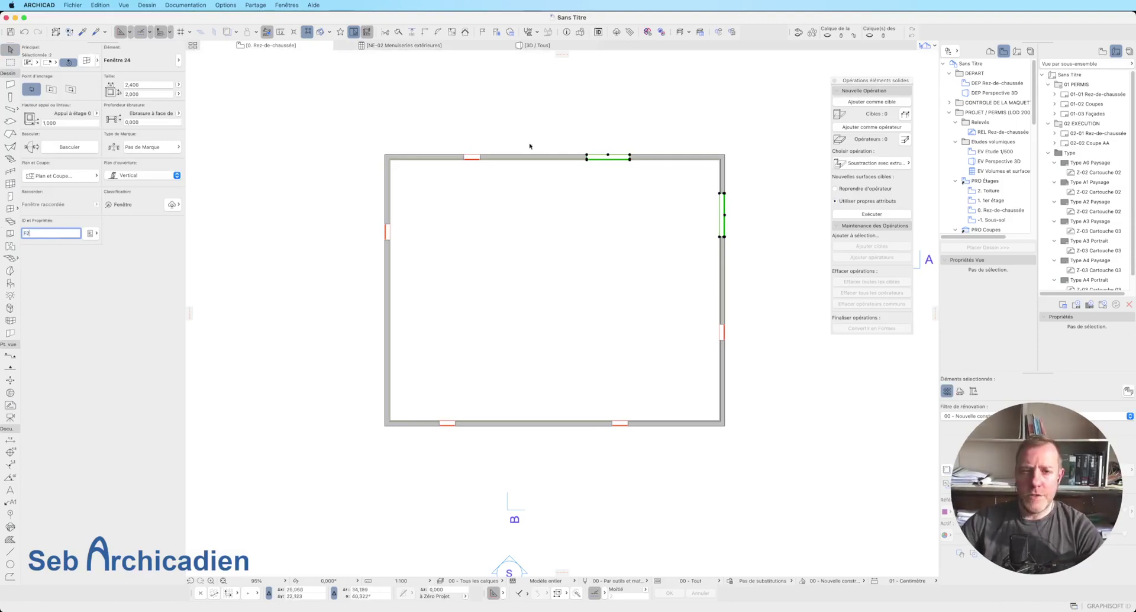
- Assign the shared ID F1 to the five 900-wide windows around the plan and return to the exterior joinery schedule
{"action": "left_click", "coordinate": [473, 157]}
{"action": "left_click", "coordinate": [388, 231], "text": "shift"}
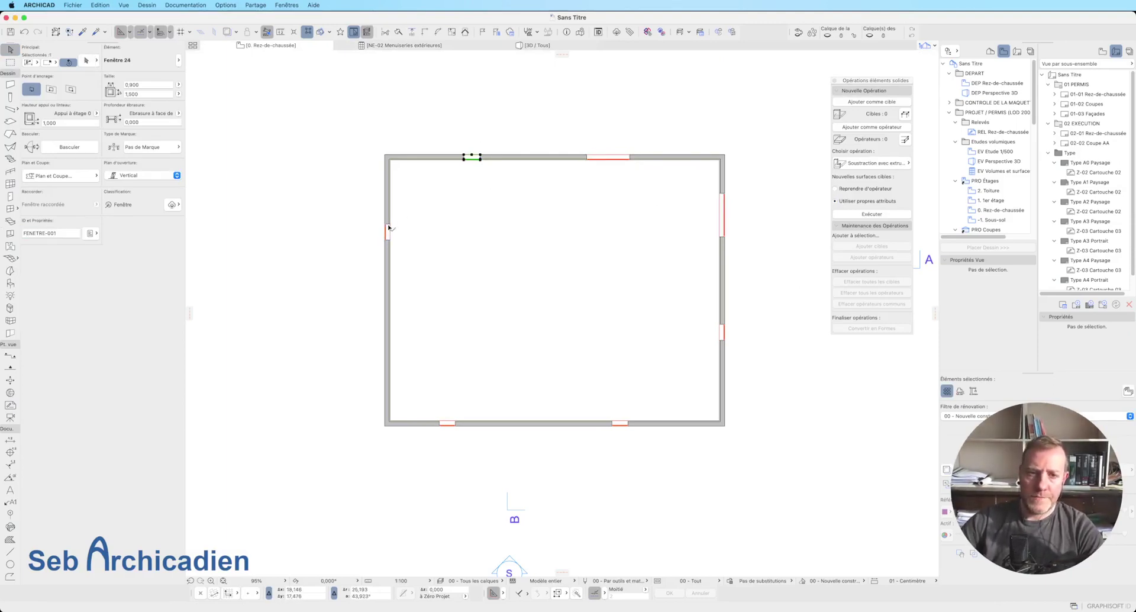
{"action": "left_click", "coordinate": [447, 424], "text": "shift"}
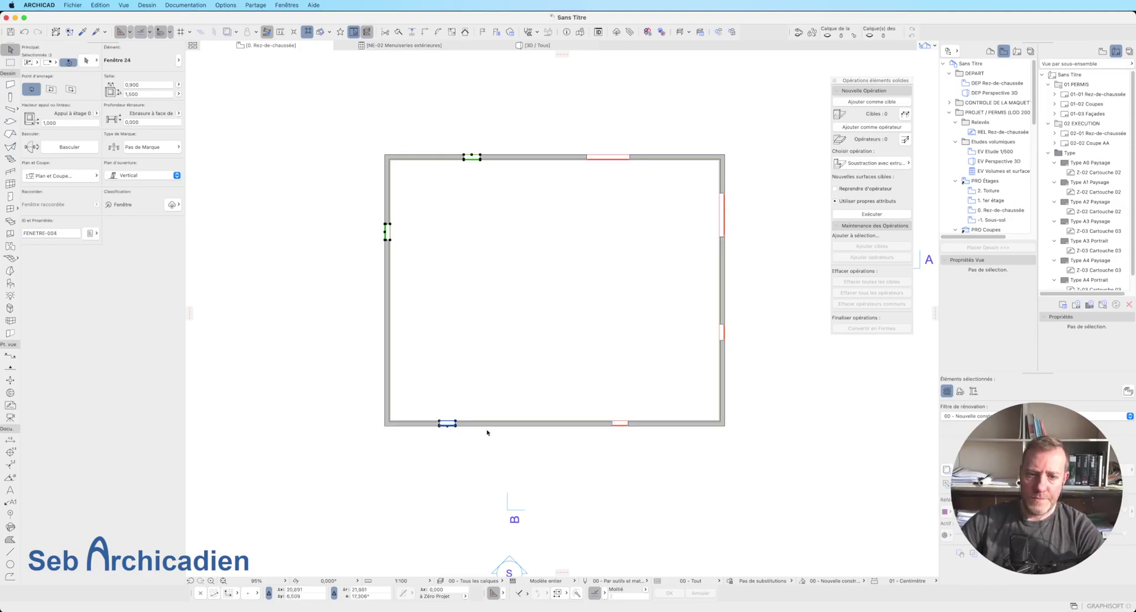
{"action": "left_click", "coordinate": [620, 424], "text": "shift"}
{"action": "left_click", "coordinate": [723, 336], "text": "shift"}
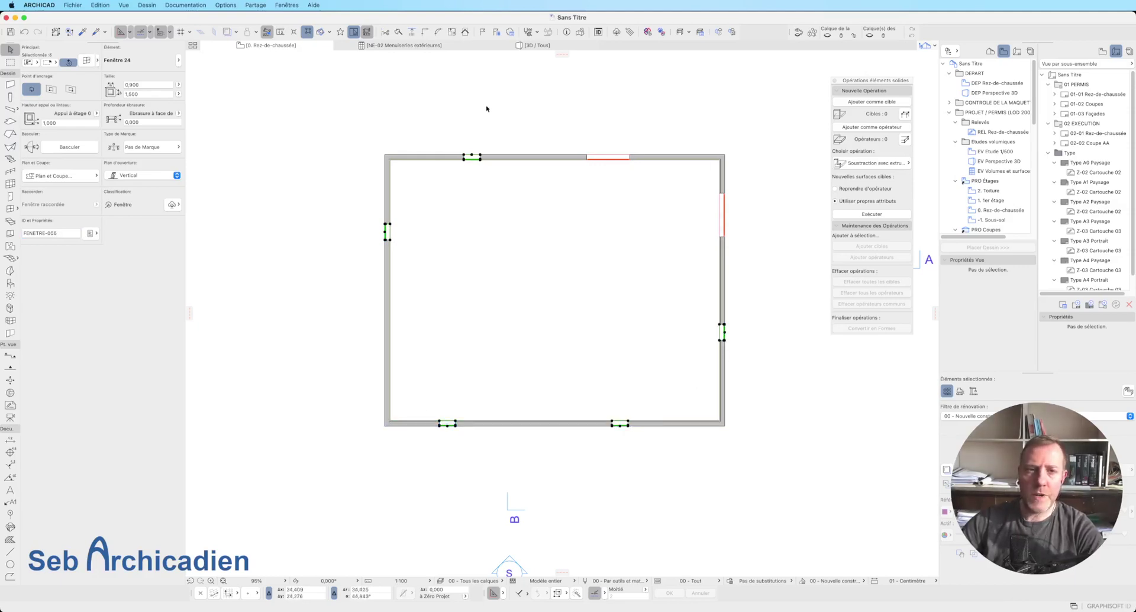
{"action": "left_click", "coordinate": [52, 233]}
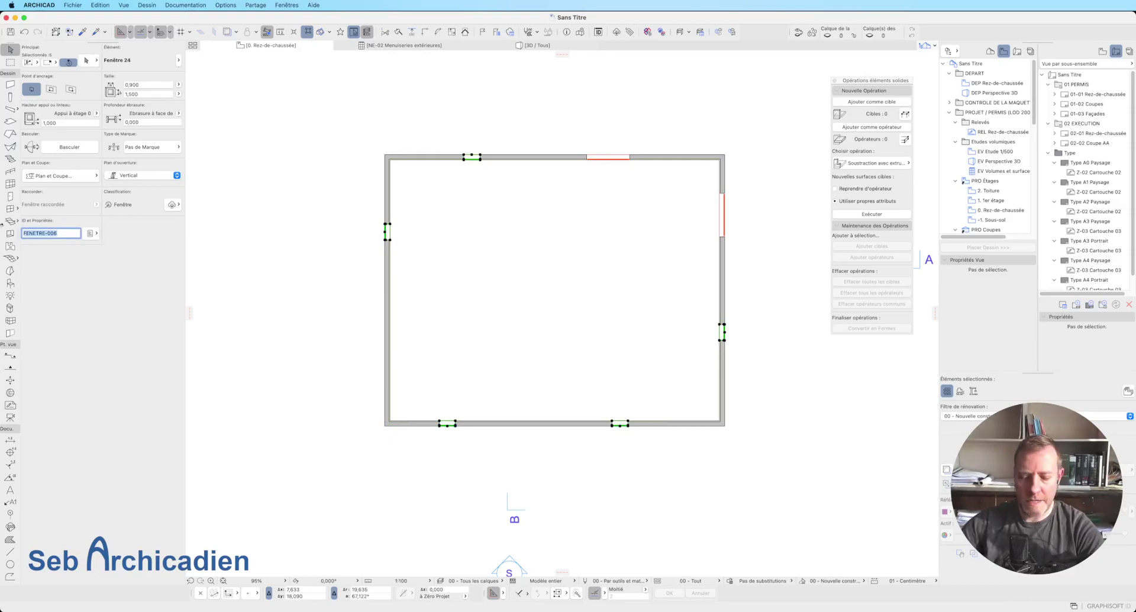
{"action": "type", "text": "F1"}
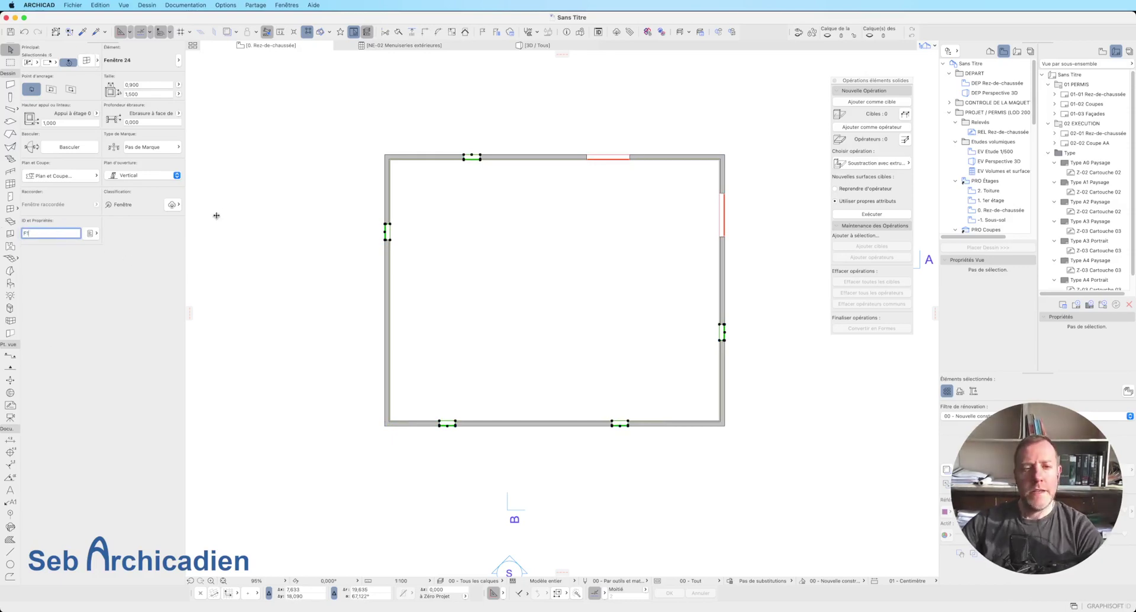
{"action": "left_click", "coordinate": [528, 374]}
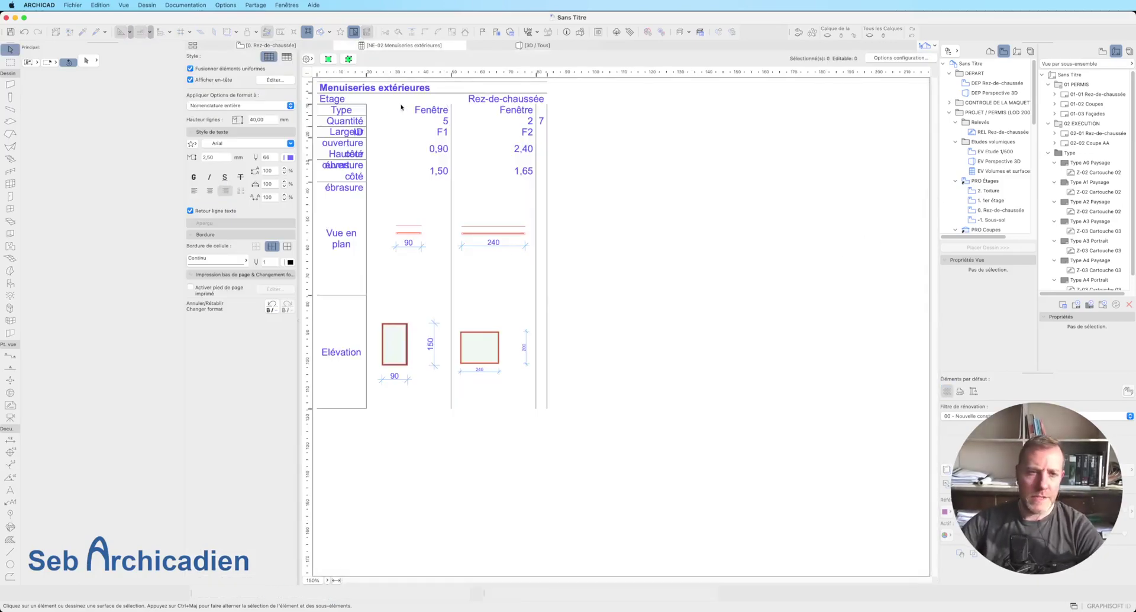
- Widen the schedule's row-heading column to fit each label on one line and apply borders to all sides of the cells
{"action": "left_click_drag", "start_coordinate": [365, 75], "coordinate": [466, 75]}
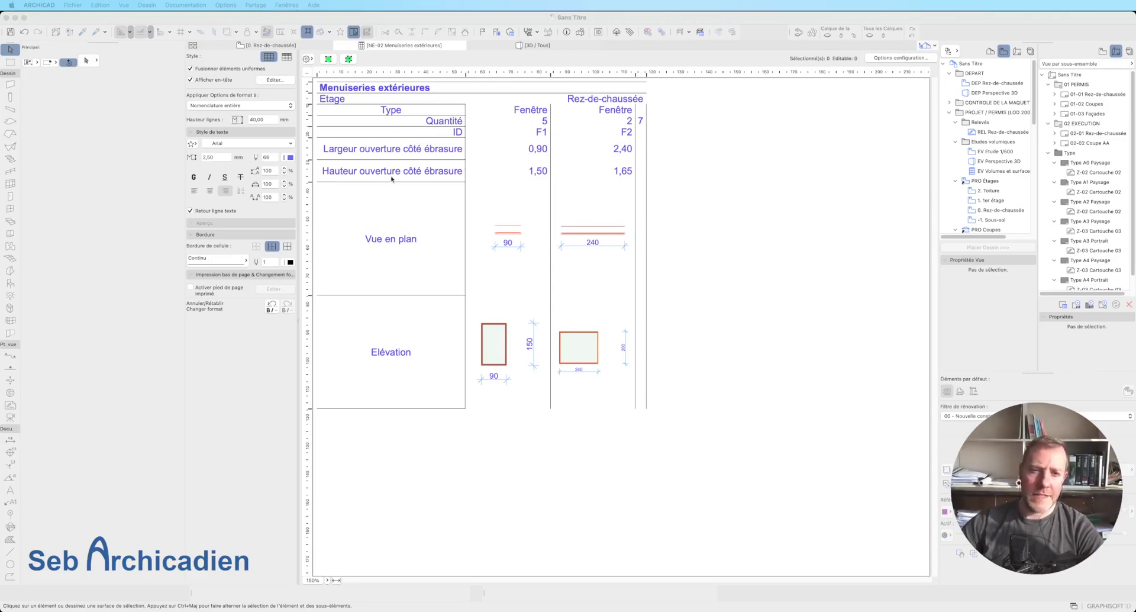
{"action": "left_click", "coordinate": [422, 103]}
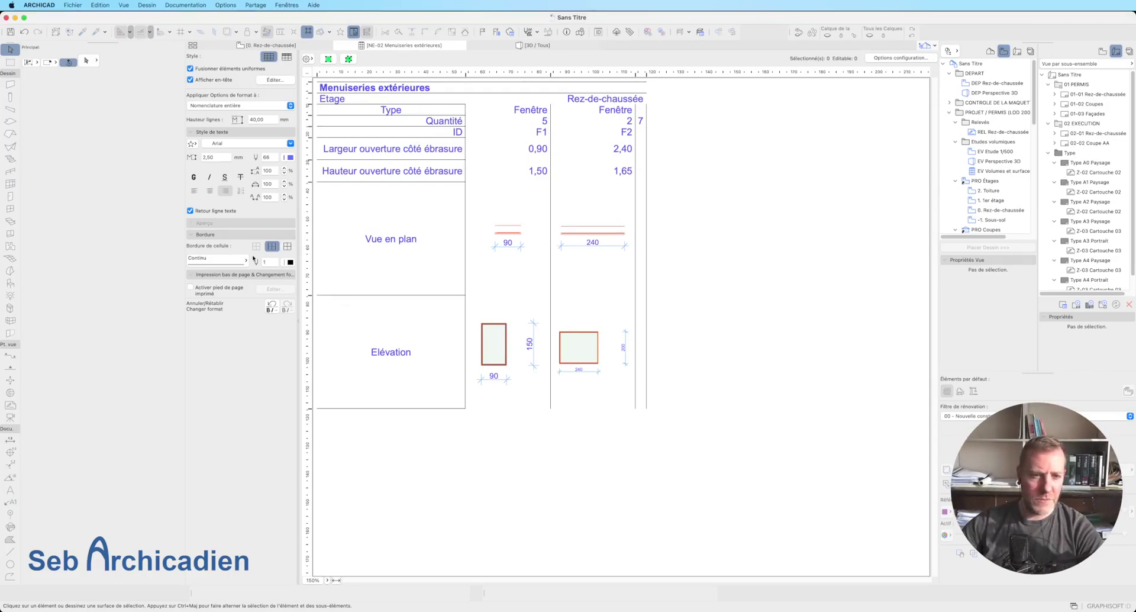
{"action": "left_click", "coordinate": [287, 246]}
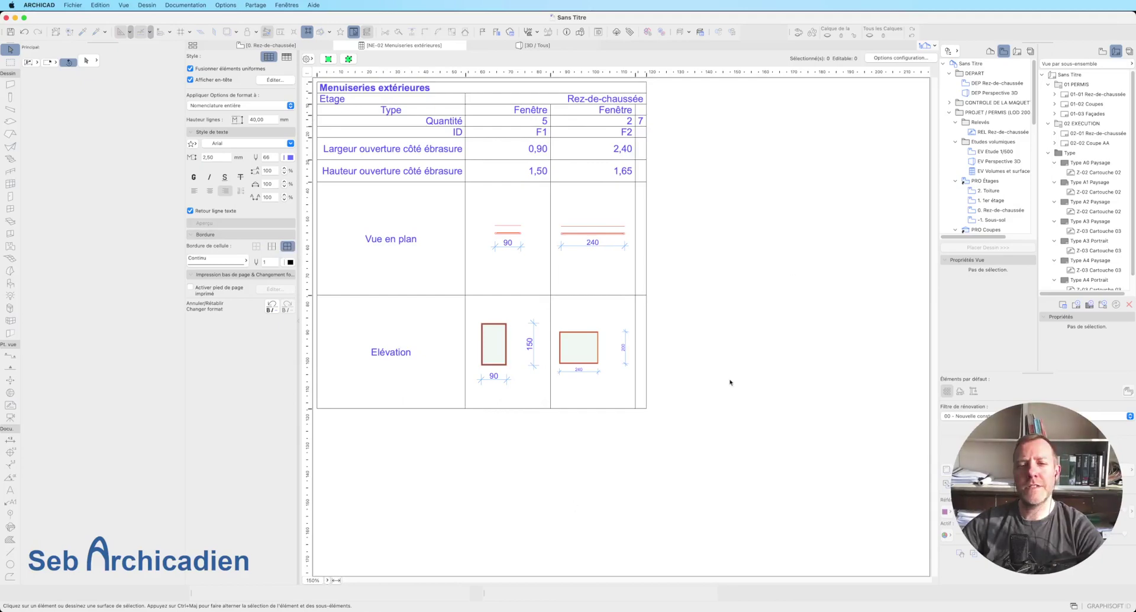
{"action": "left_click", "coordinate": [271, 245]}
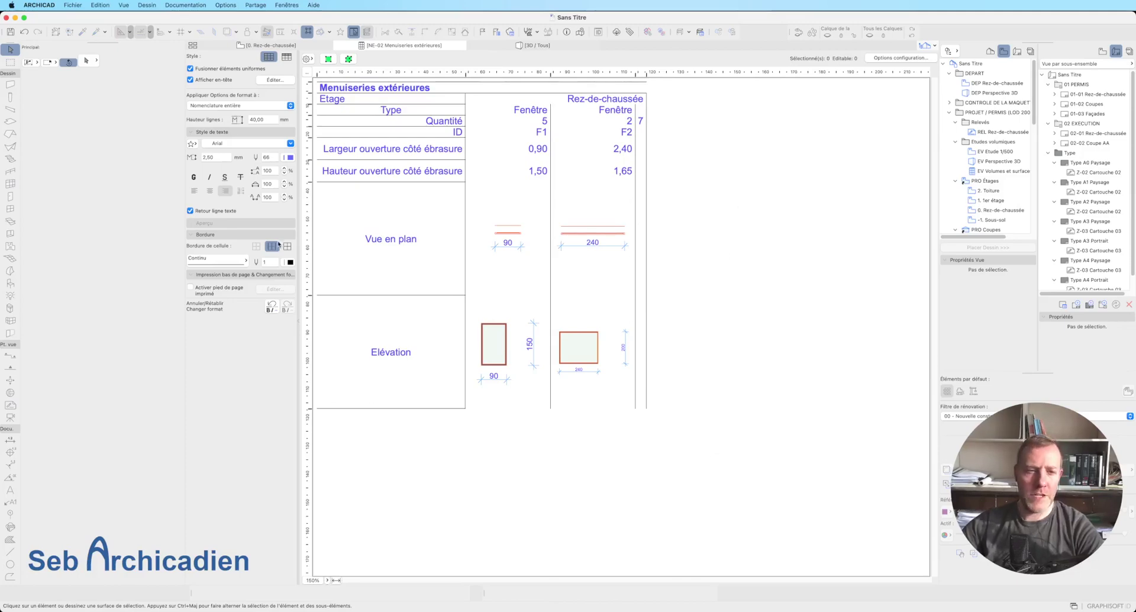
{"action": "left_click", "coordinate": [287, 245]}
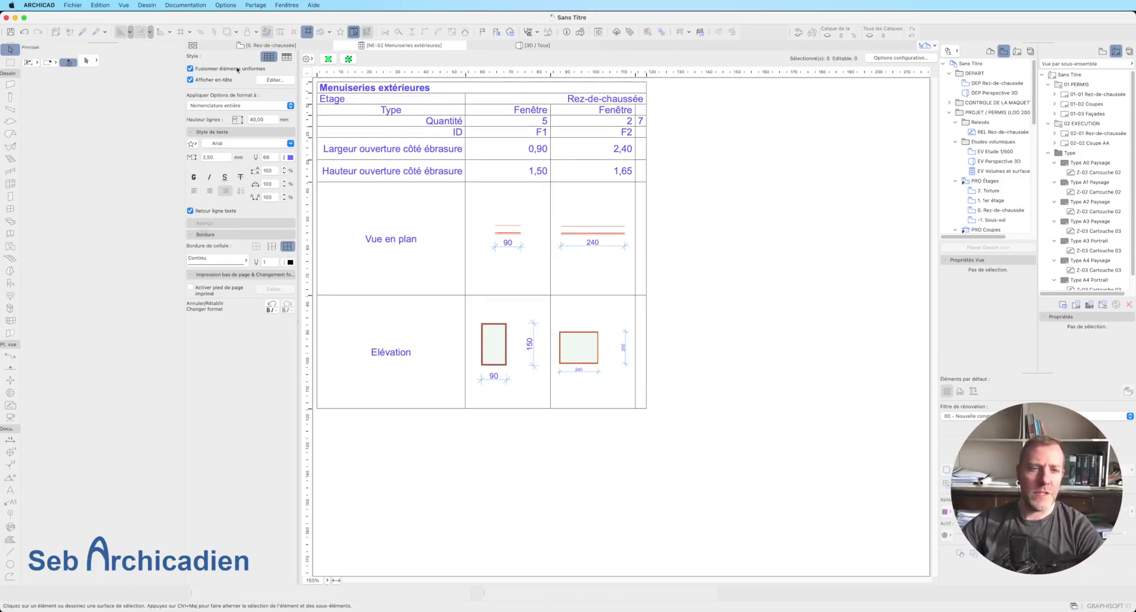